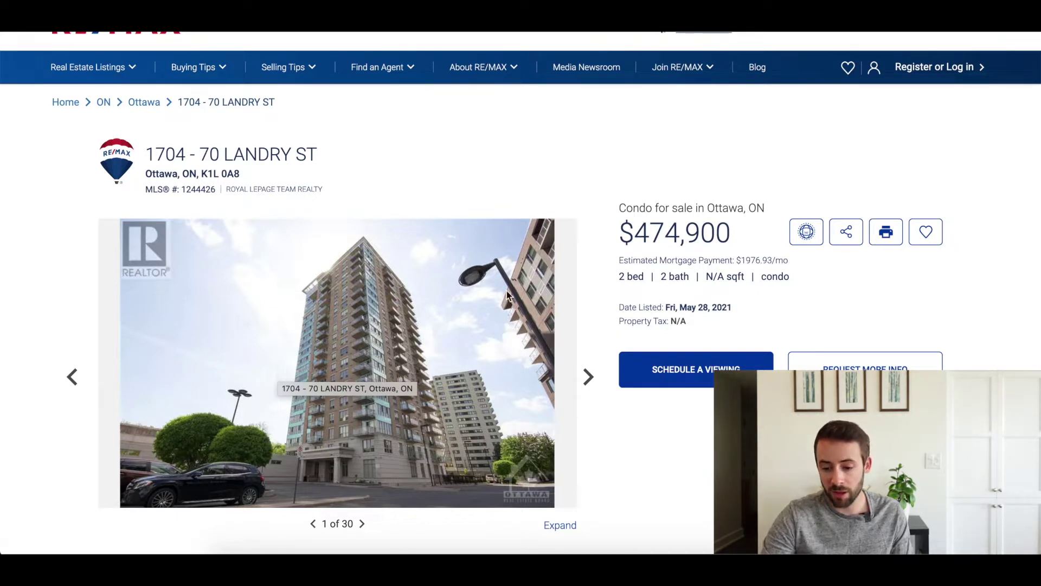
Browse the first ten photos of the $474,900 two-bedroom Ottawa condo listing.
{"action": "left_click", "coordinate": [595, 381]}
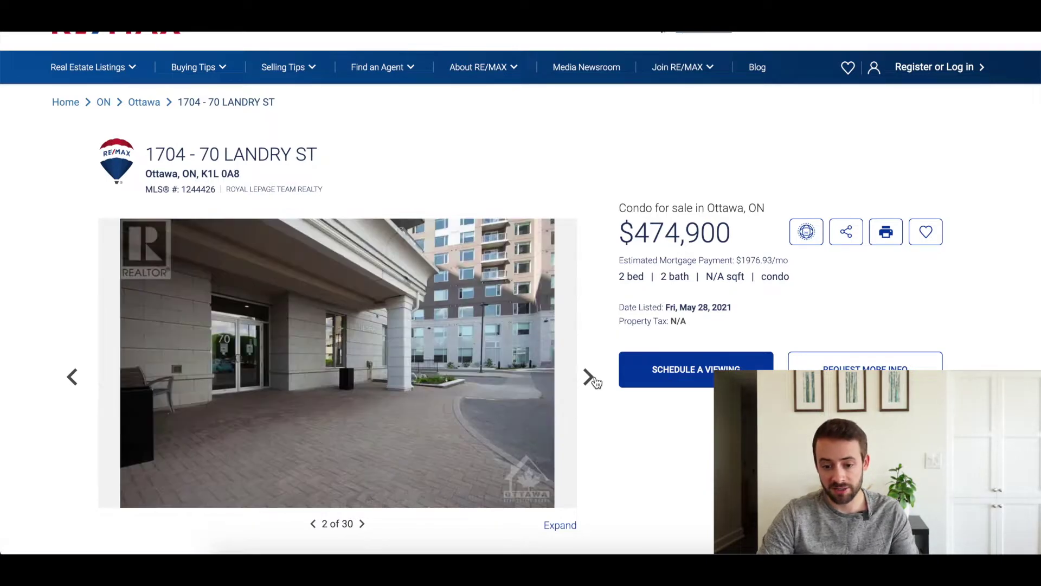
{"action": "left_click", "coordinate": [595, 381]}
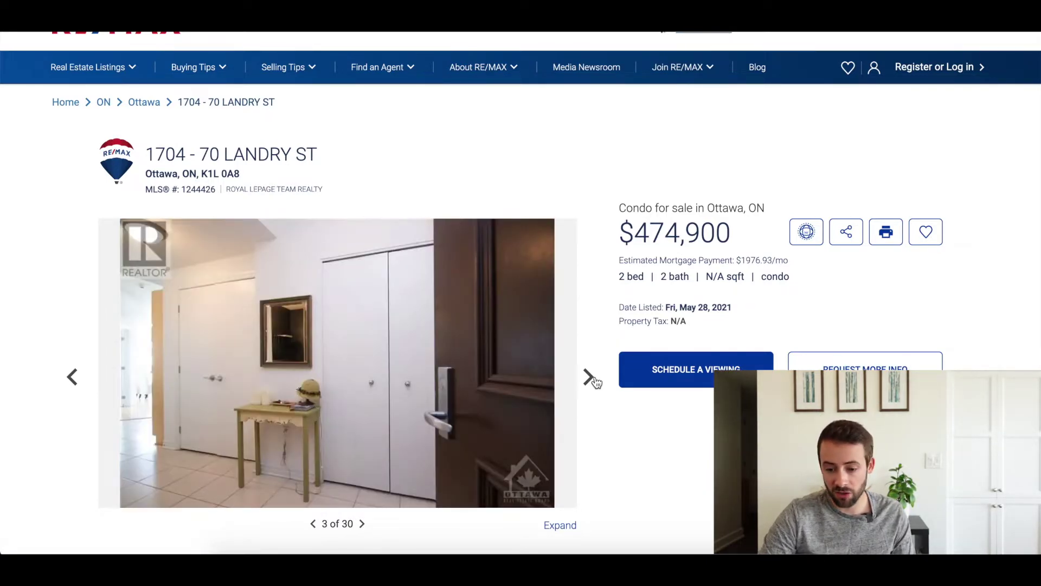
{"action": "left_click", "coordinate": [595, 381]}
{"action": "left_click", "coordinate": [595, 382]}
{"action": "left_click", "coordinate": [595, 381]}
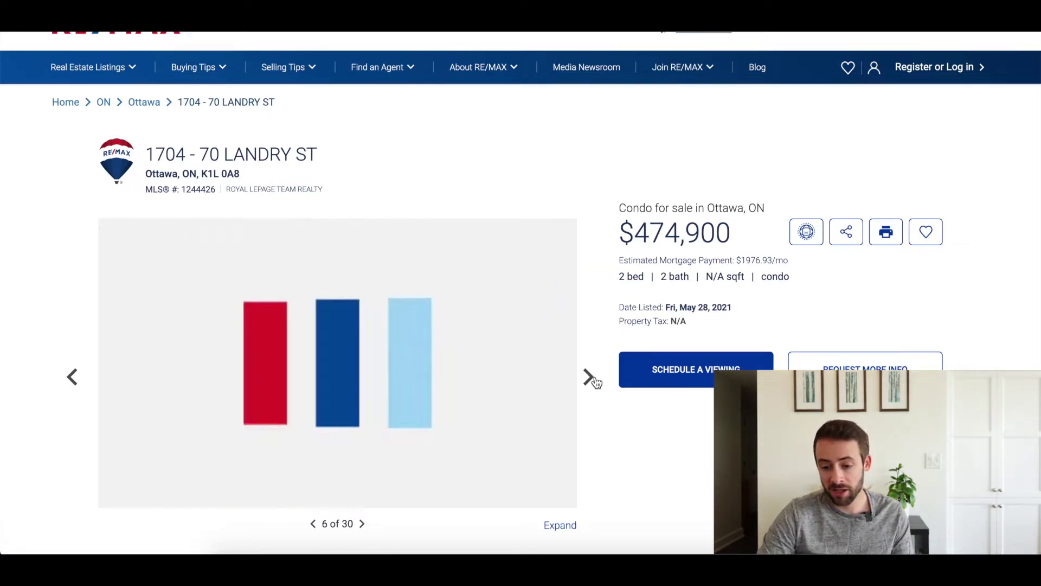
{"action": "left_click", "coordinate": [596, 381]}
{"action": "left_click", "coordinate": [596, 381]}
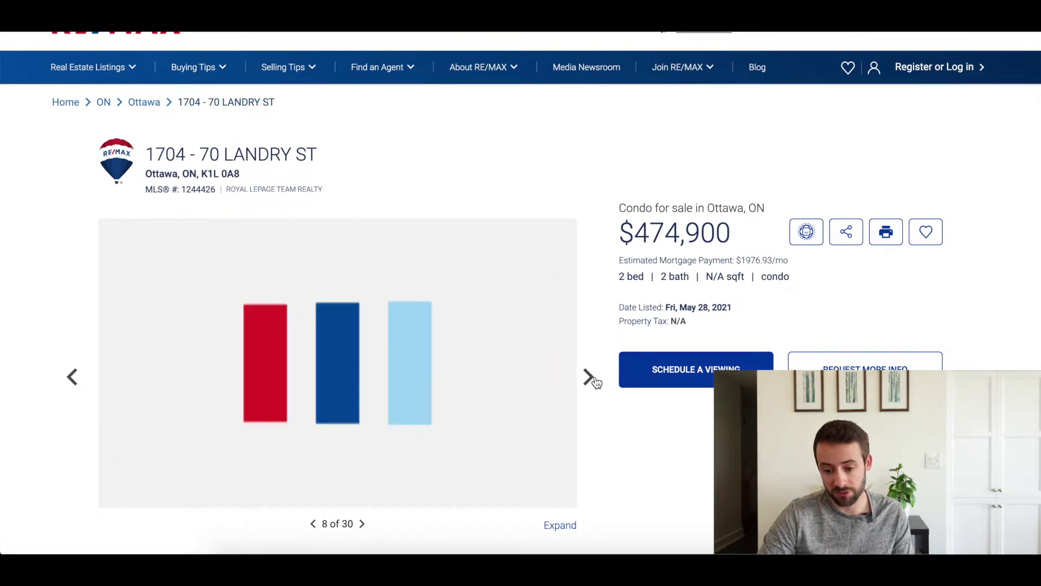
{"action": "scroll", "coordinate": [595, 381], "scroll_direction": "down", "scroll_amount": 1}
{"action": "left_click", "coordinate": [594, 322]}
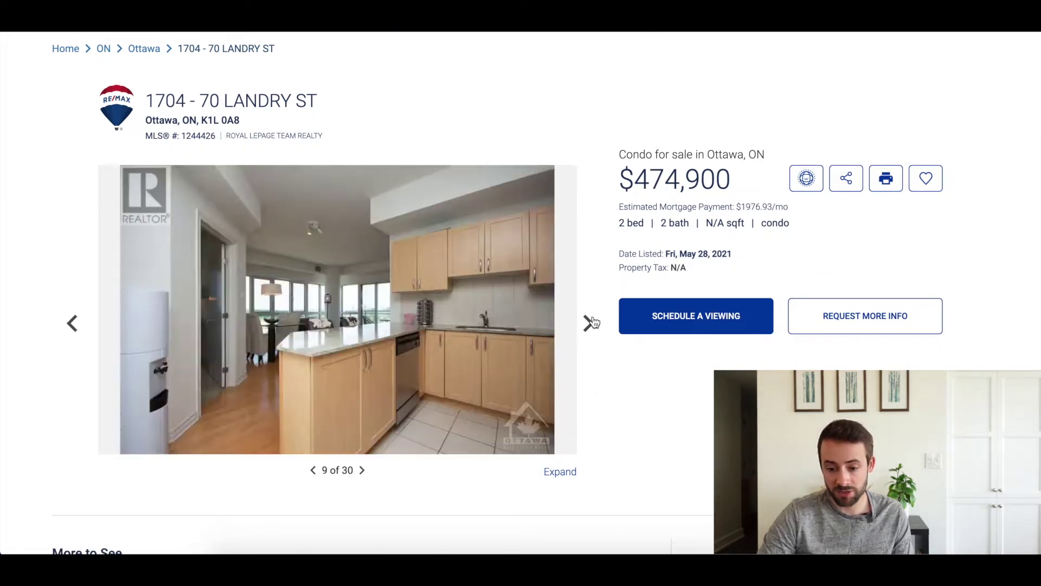
{"action": "left_click", "coordinate": [593, 323]}
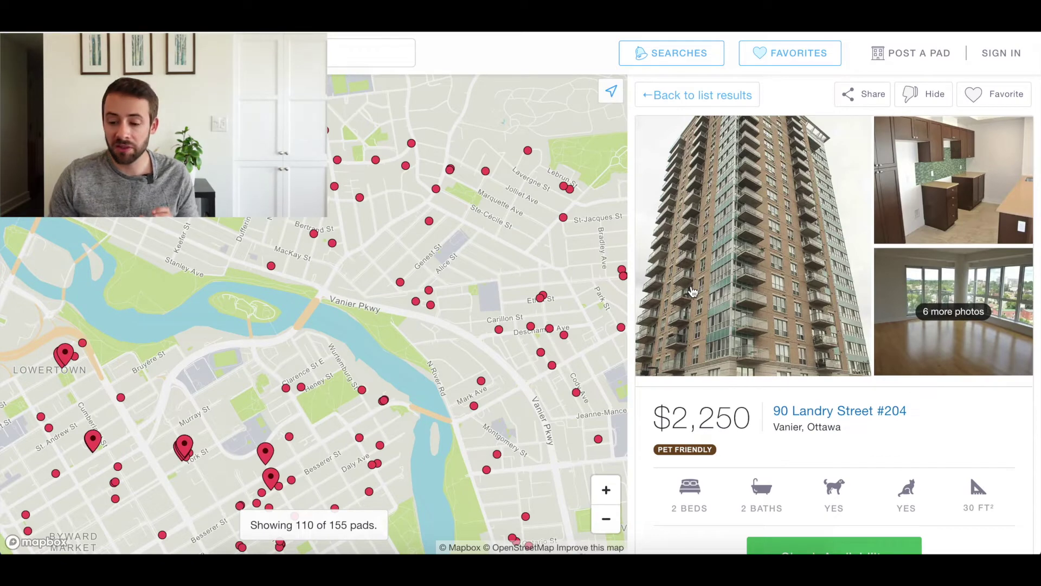
Review the details of the $2,250 two-bedroom rental listing in Vanier and browse its photo gallery.
{"action": "scroll", "coordinate": [759, 347], "scroll_direction": "down", "scroll_amount": 1}
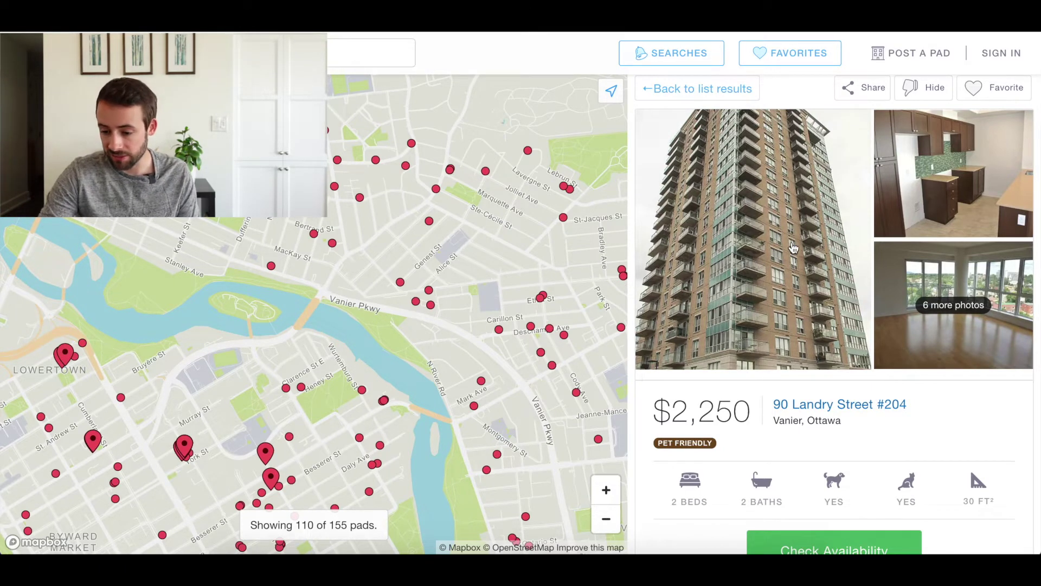
{"action": "scroll", "coordinate": [794, 247], "scroll_direction": "down", "scroll_amount": 2}
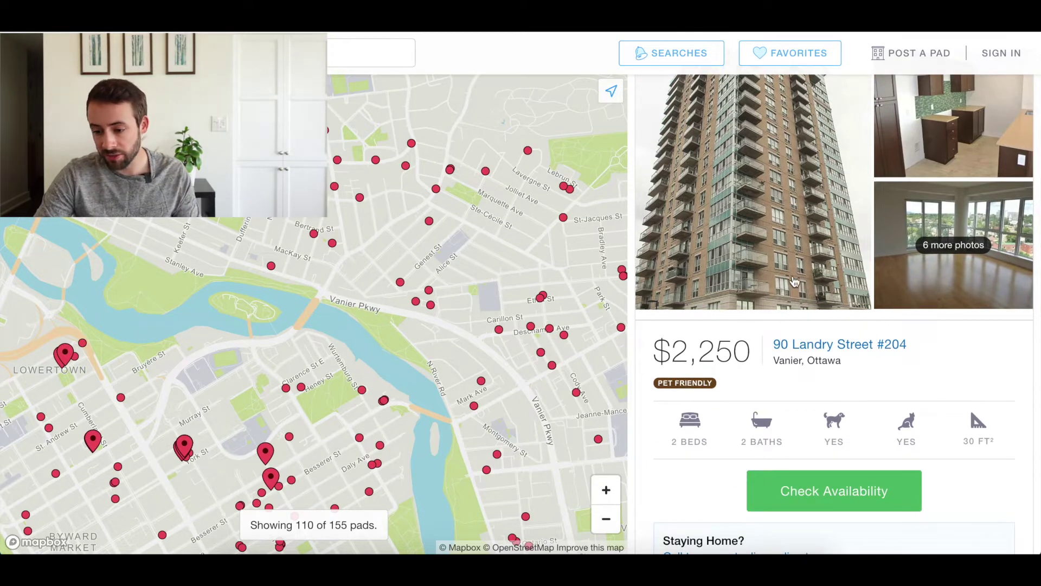
{"action": "scroll", "coordinate": [720, 238], "scroll_direction": "up", "scroll_amount": 1}
{"action": "scroll", "coordinate": [720, 237], "scroll_direction": "up", "scroll_amount": 1}
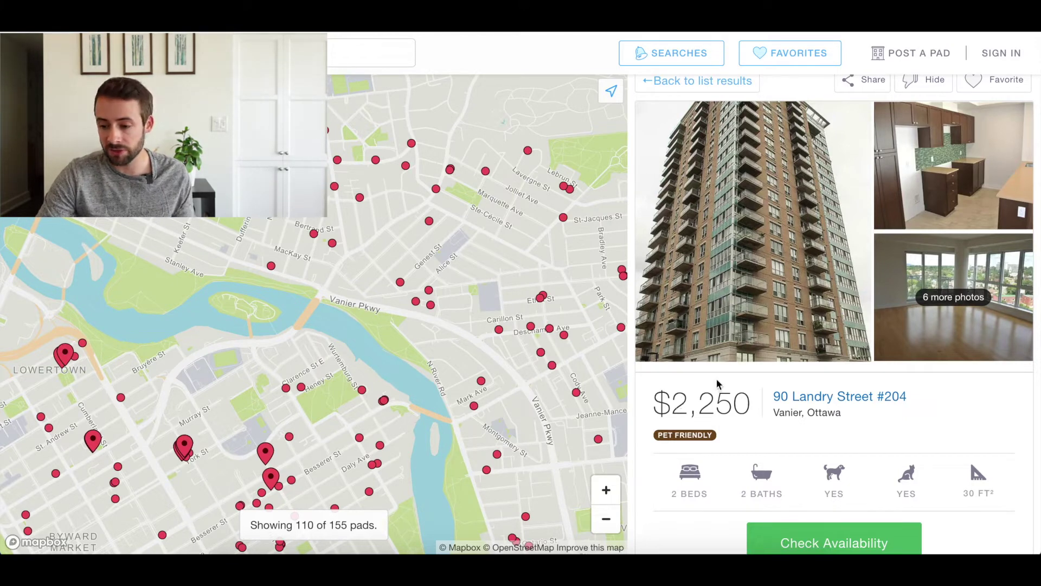
{"action": "left_click", "coordinate": [796, 298]}
{"action": "left_click", "coordinate": [995, 296]}
{"action": "left_click", "coordinate": [994, 296]}
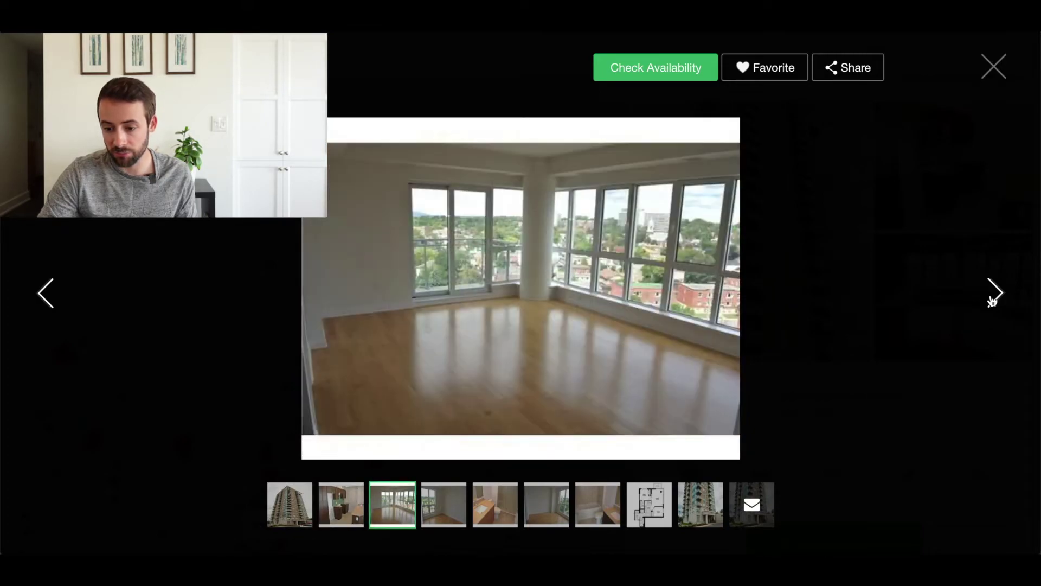
{"action": "left_click", "coordinate": [994, 295]}
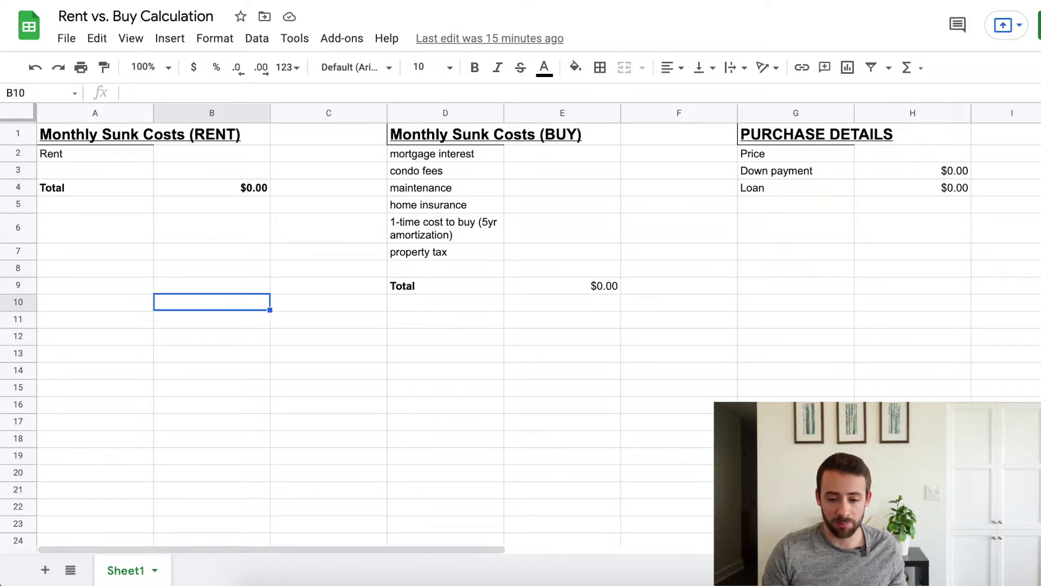
In the Rent vs. Buy Calculation sheet, enter 474,900 as the purchase price and check the down payment and loan formulas.
{"action": "left_click", "coordinate": [912, 153]}
{"action": "type", "text": "474,900"}
{"action": "key", "text": "Return"}
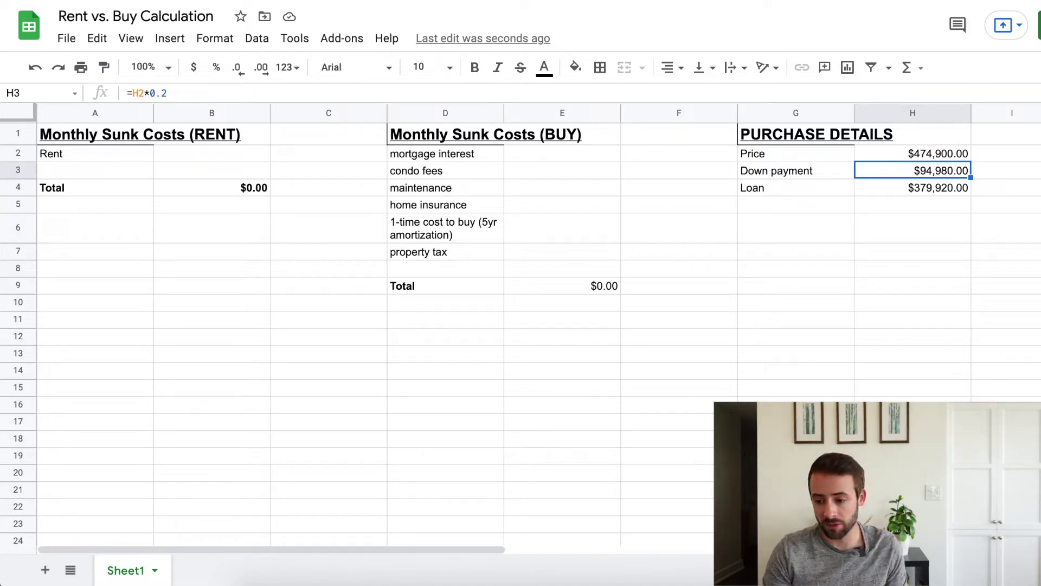
{"action": "left_click", "coordinate": [947, 154]}
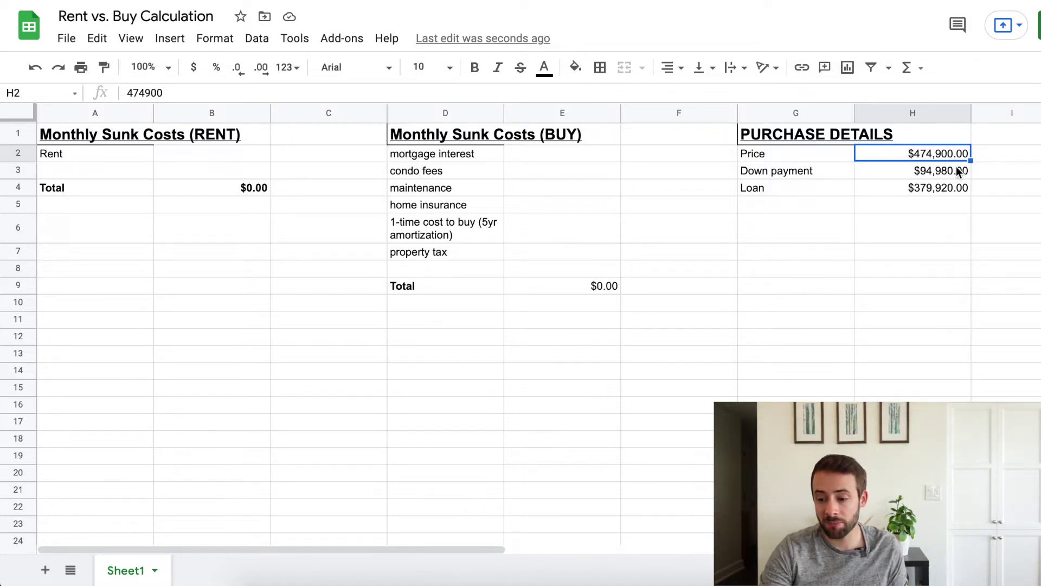
{"action": "left_click", "coordinate": [957, 170]}
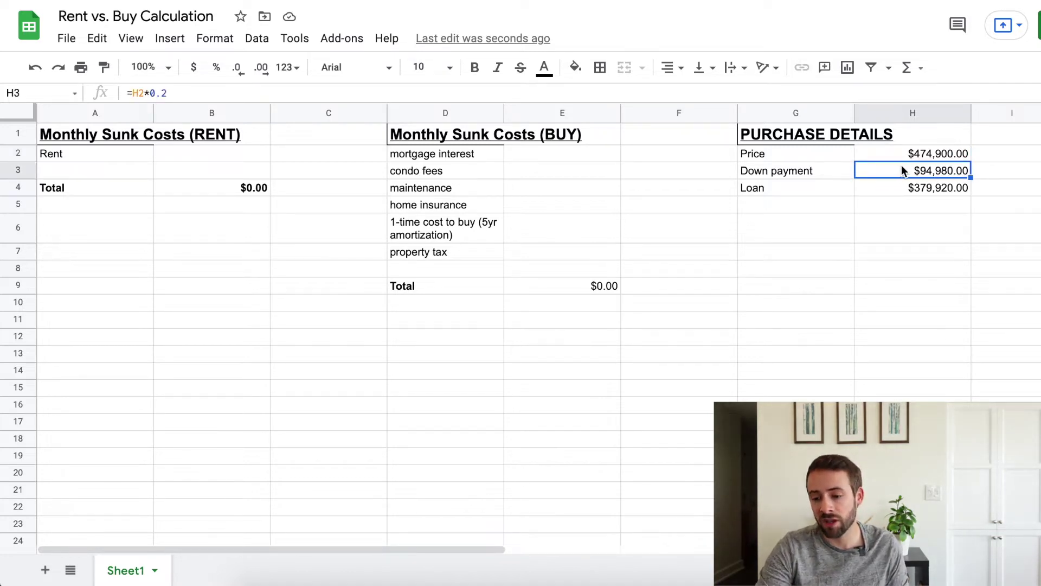
{"action": "left_click", "coordinate": [933, 190]}
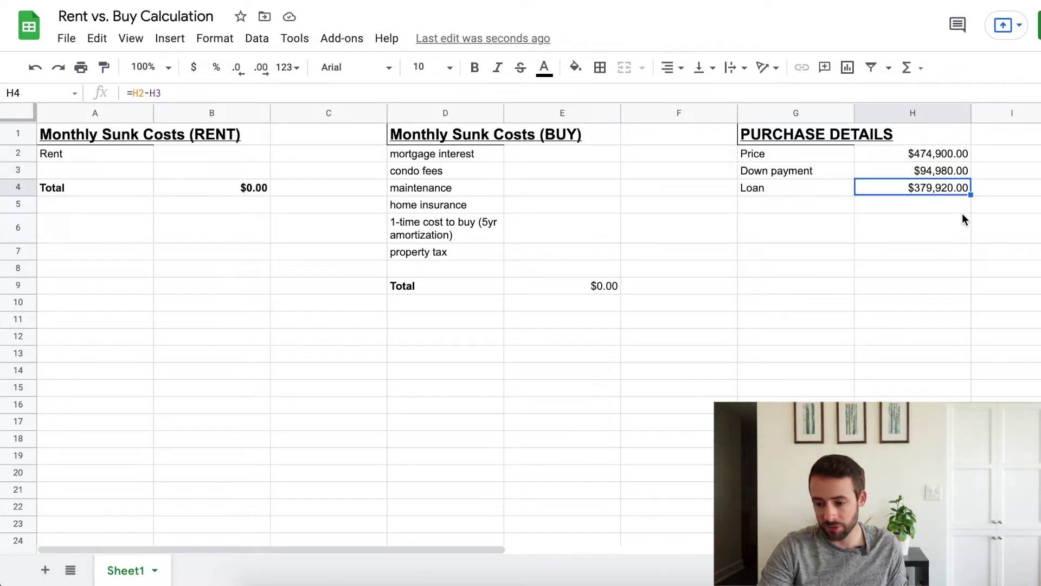
Enter 2250 as the monthly rent in the rent sunk costs table.
{"action": "left_click", "coordinate": [231, 155]}
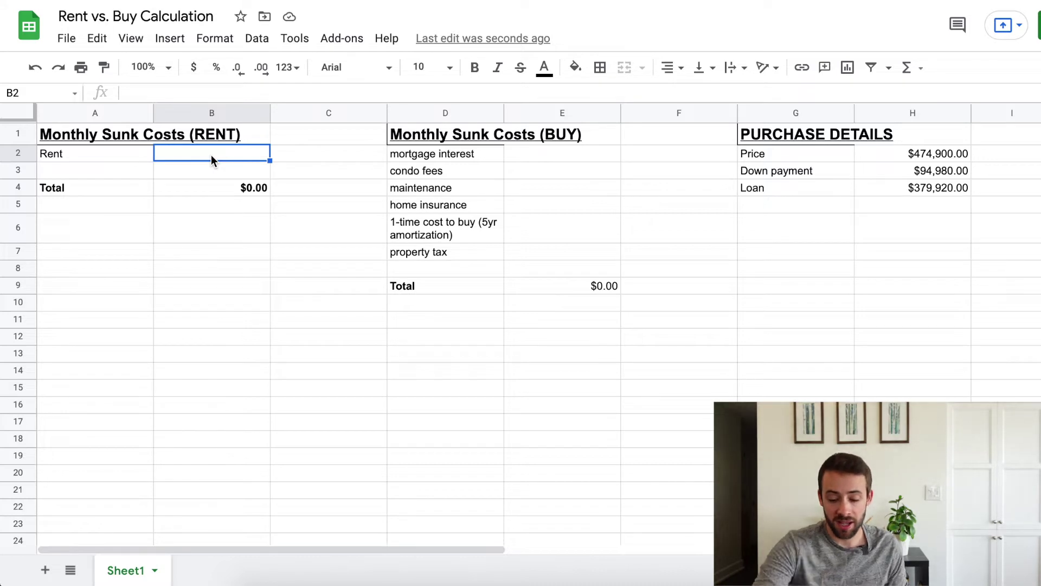
{"action": "type", "text": "225"}
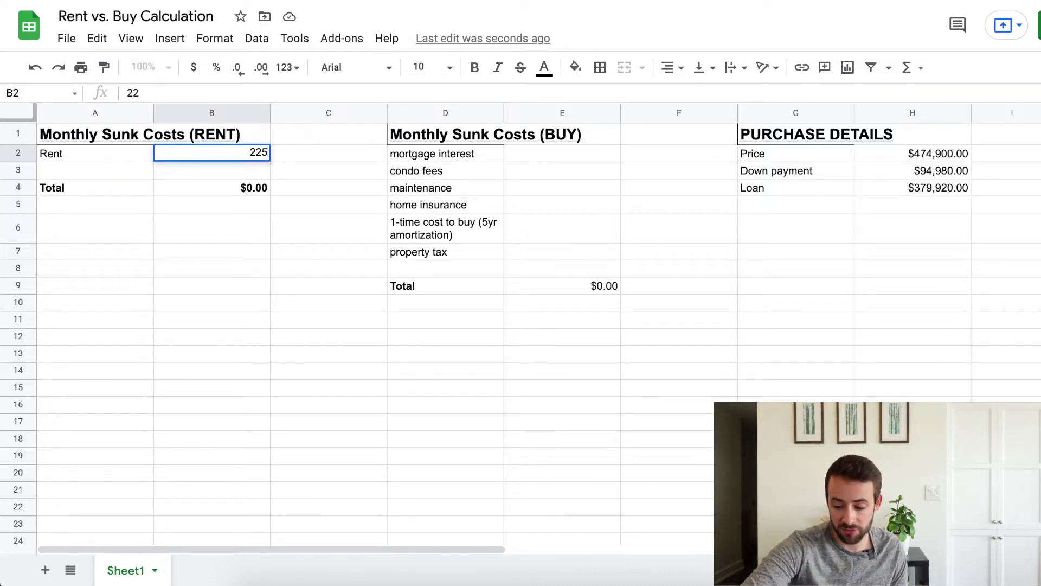
{"action": "type", "text": "0"}
{"action": "key", "text": "Return"}
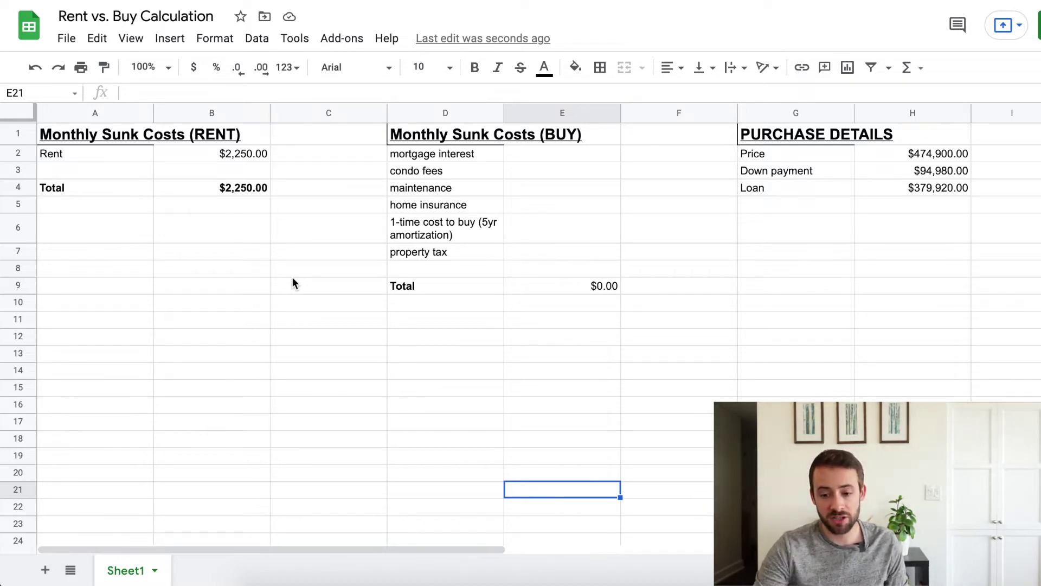
Switch to the Ratehub mortgage payment calculator for the mortgage interest figure and submit an asking price of 474900.
{"action": "left_click", "coordinate": [422, 156]}
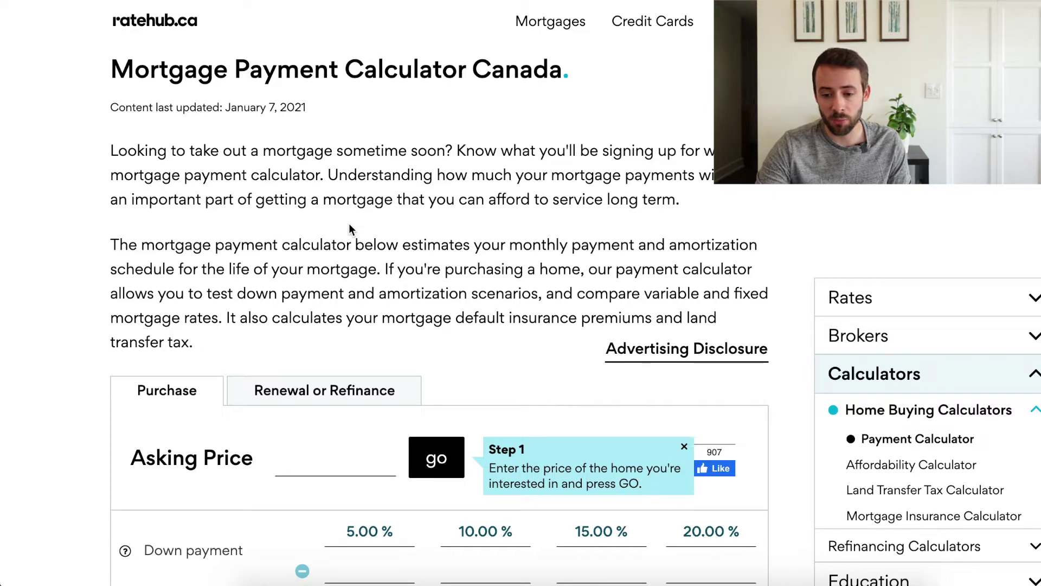
{"action": "scroll", "coordinate": [349, 223], "scroll_direction": "down", "scroll_amount": 5}
{"action": "left_click", "coordinate": [330, 247]}
{"action": "type", "text": "474900"}
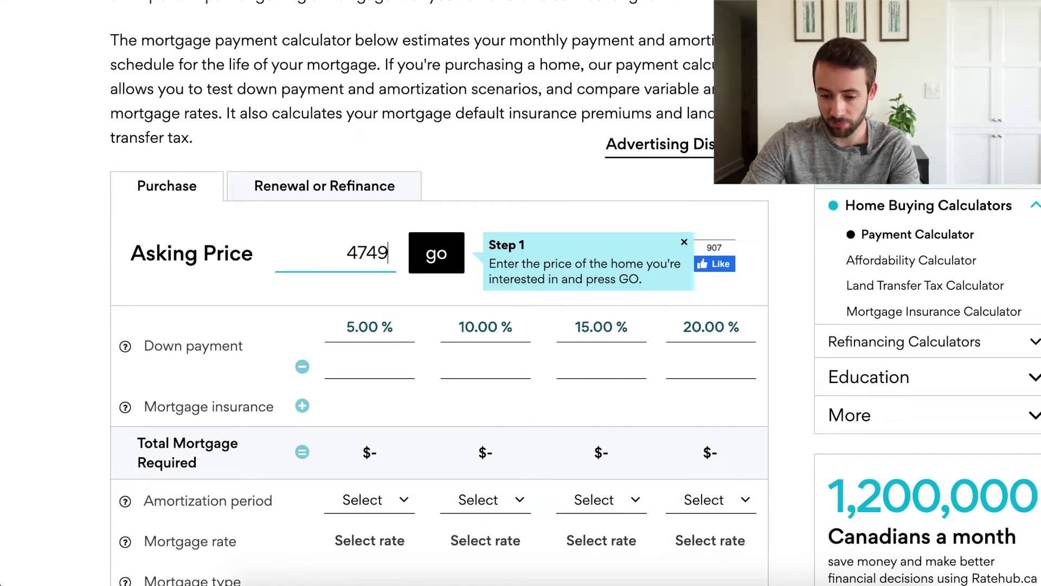
{"action": "left_click", "coordinate": [439, 263]}
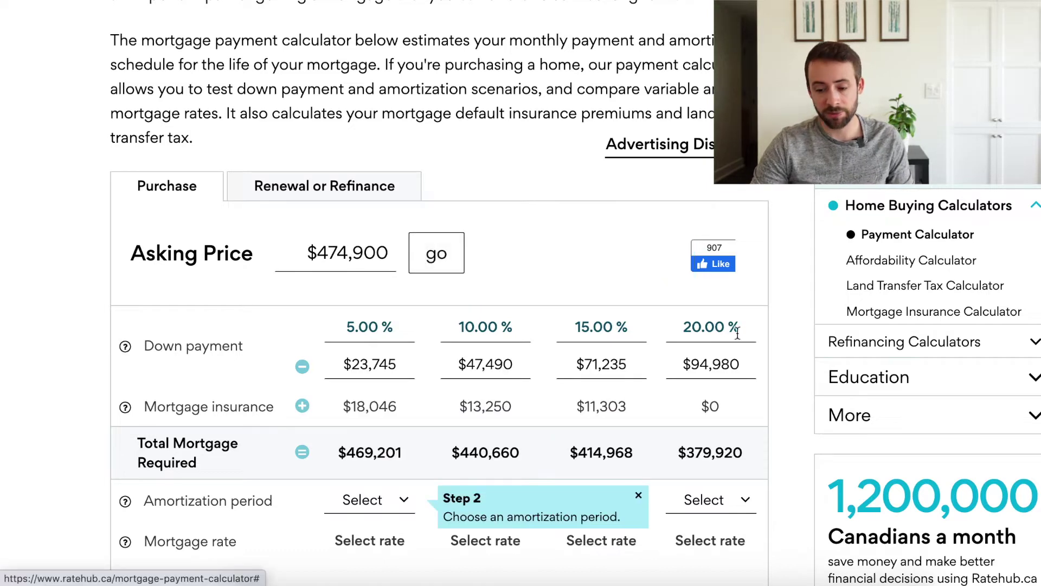
Choose a 25-year amortization period and the CanWise Financial 5-year fixed mortgage rate of 1.74%.
{"action": "scroll", "coordinate": [723, 309], "scroll_direction": "down", "scroll_amount": 2}
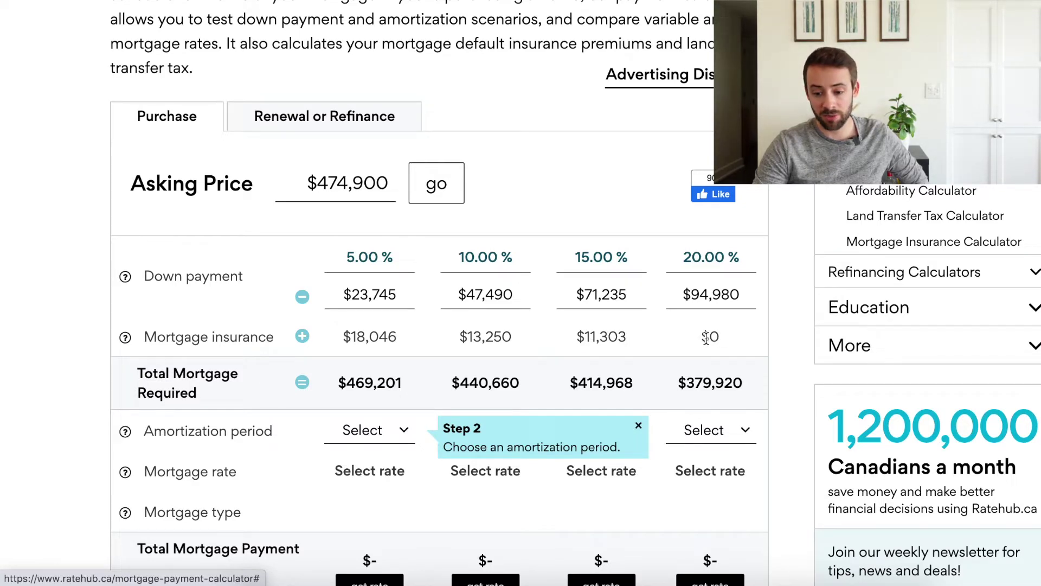
{"action": "scroll", "coordinate": [719, 342], "scroll_direction": "down", "scroll_amount": 3}
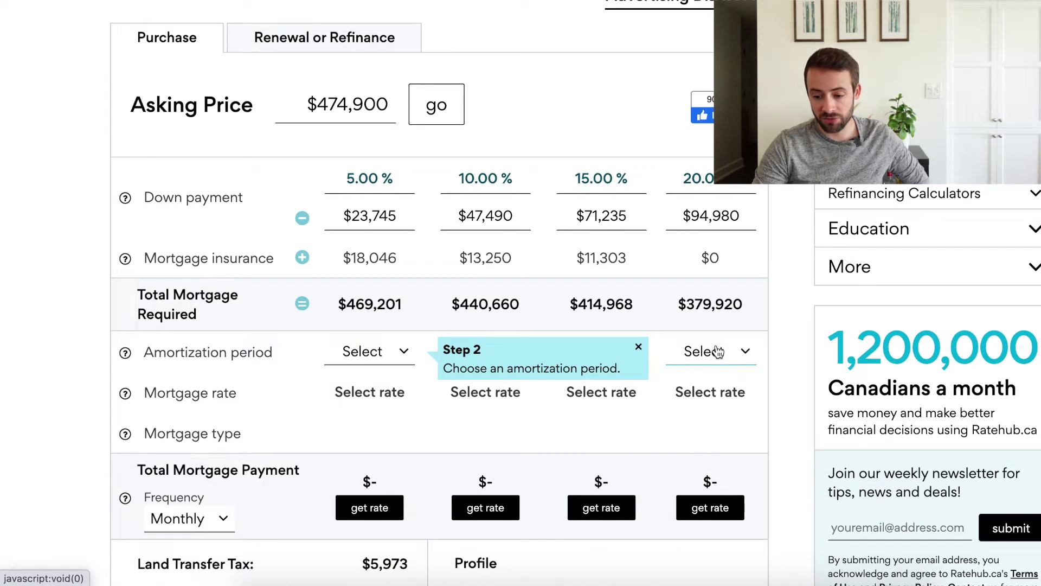
{"action": "left_click", "coordinate": [717, 351]}
{"action": "scroll", "coordinate": [727, 421], "scroll_direction": "down", "scroll_amount": 2}
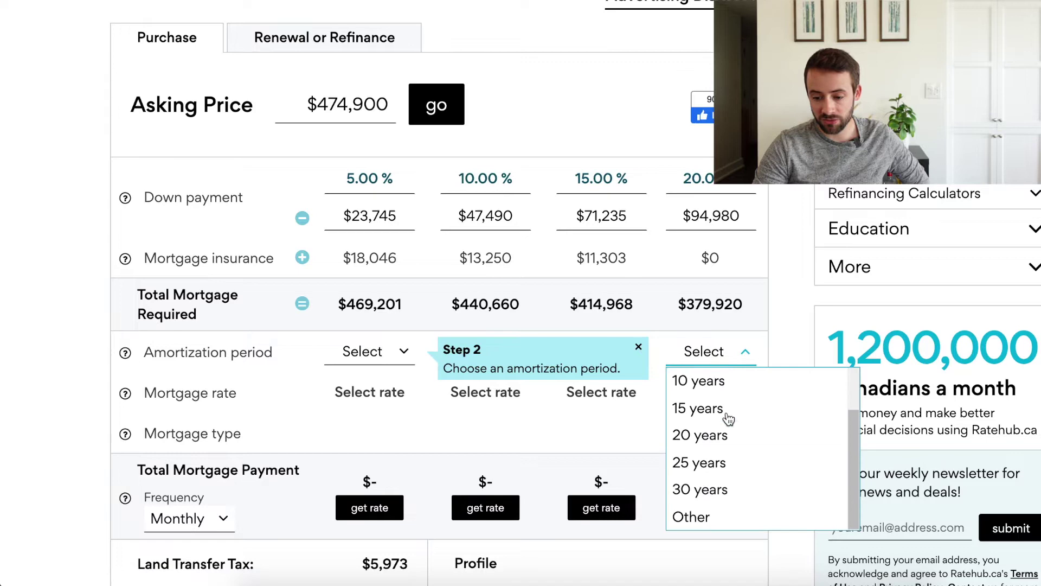
{"action": "left_click", "coordinate": [704, 459]}
{"action": "left_click", "coordinate": [716, 392]}
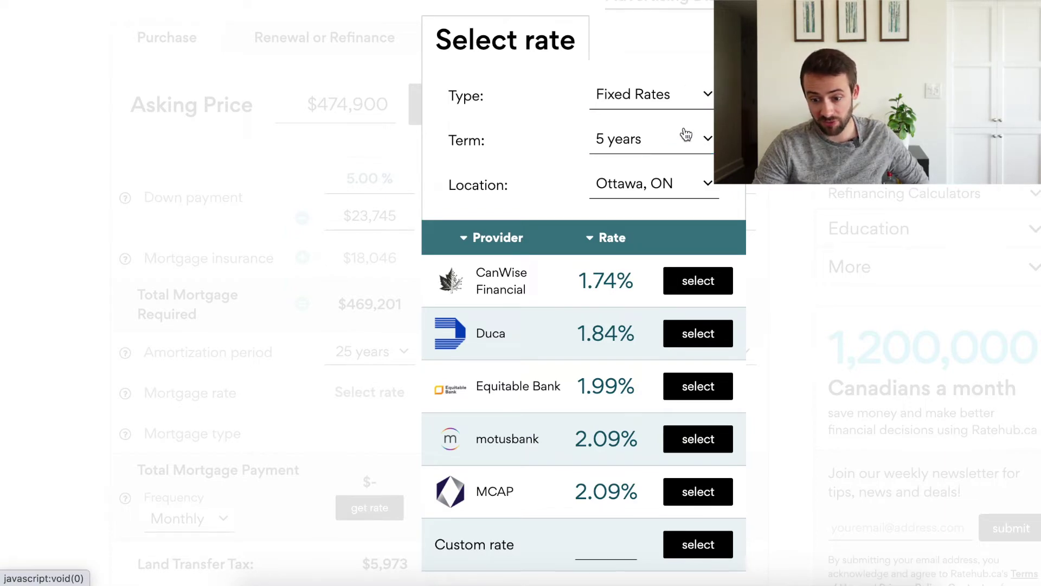
{"action": "left_click", "coordinate": [699, 280]}
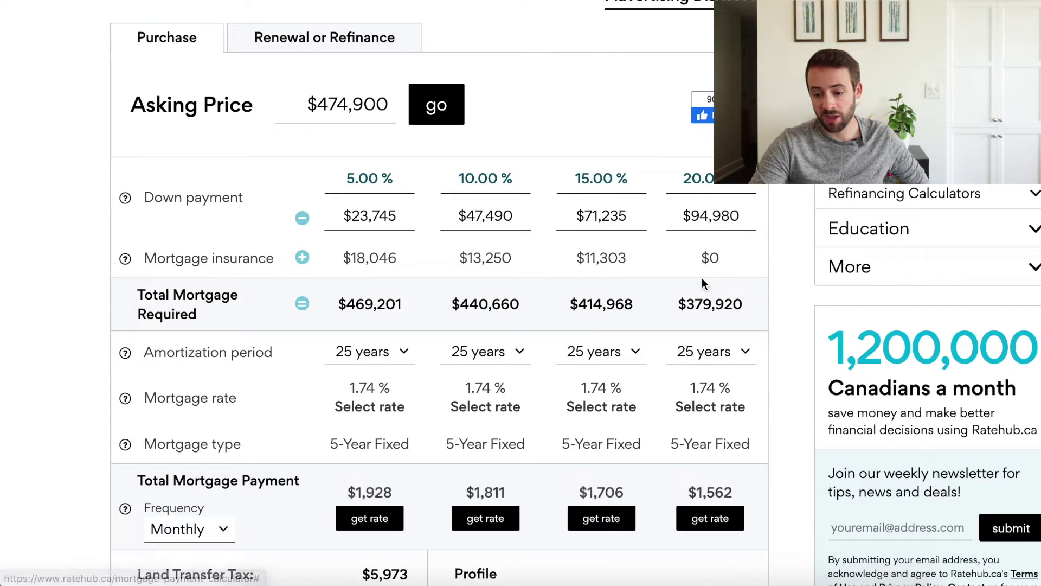
Examine principal and interest paid over the first five years in the amortization schedule.
{"action": "scroll", "coordinate": [709, 390], "scroll_direction": "down", "scroll_amount": 2}
{"action": "scroll", "coordinate": [754, 393], "scroll_direction": "down", "scroll_amount": 2}
{"action": "scroll", "coordinate": [791, 361], "scroll_direction": "up", "scroll_amount": 2}
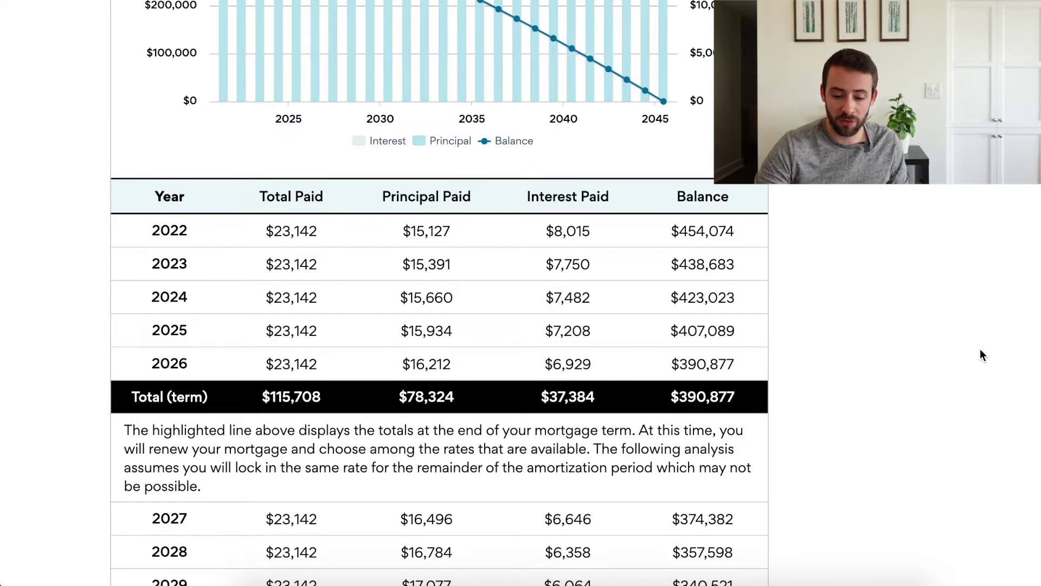
{"action": "scroll", "coordinate": [981, 355], "scroll_direction": "down", "scroll_amount": 1}
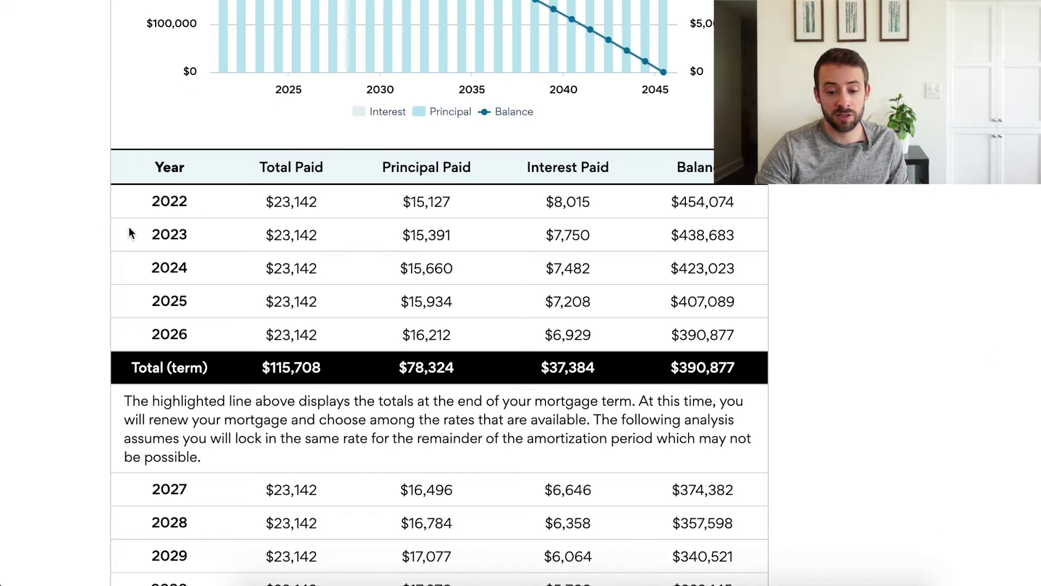
{"action": "left_click_drag", "start_coordinate": [154, 168], "coordinate": [774, 357]}
{"action": "left_click", "coordinate": [846, 328]}
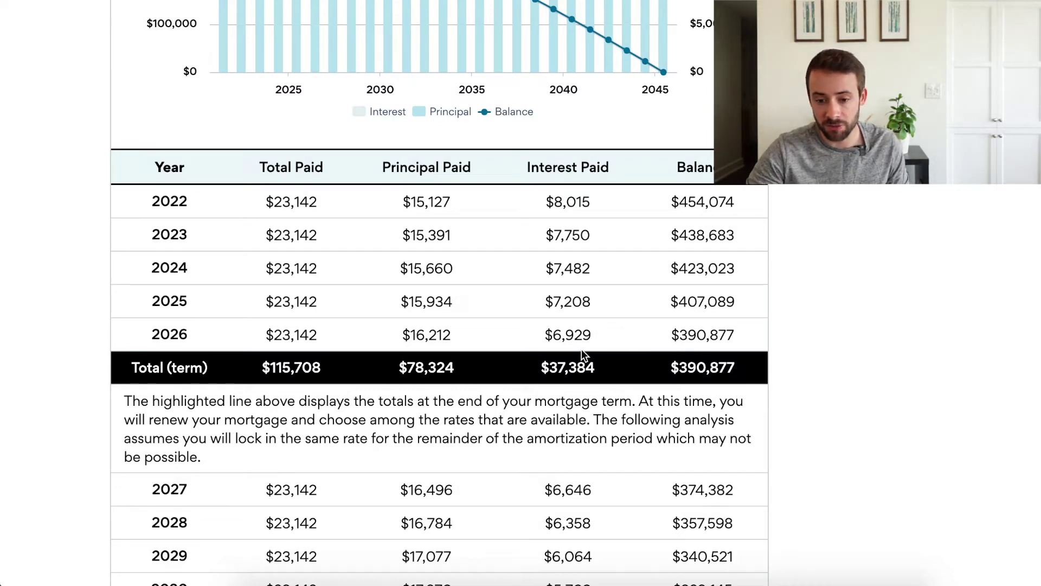
Back in the Google Sheets calculation, enter the formula =1562*0.32 for mortgage interest in cell E2.
{"action": "key", "text": "ctrl+Tab"}
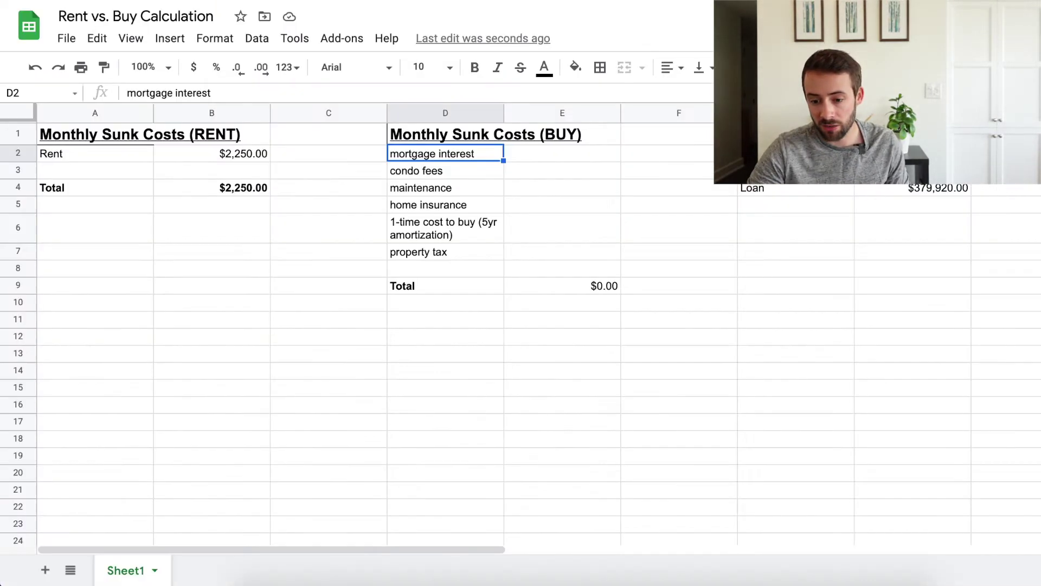
{"action": "double_click", "coordinate": [567, 152]}
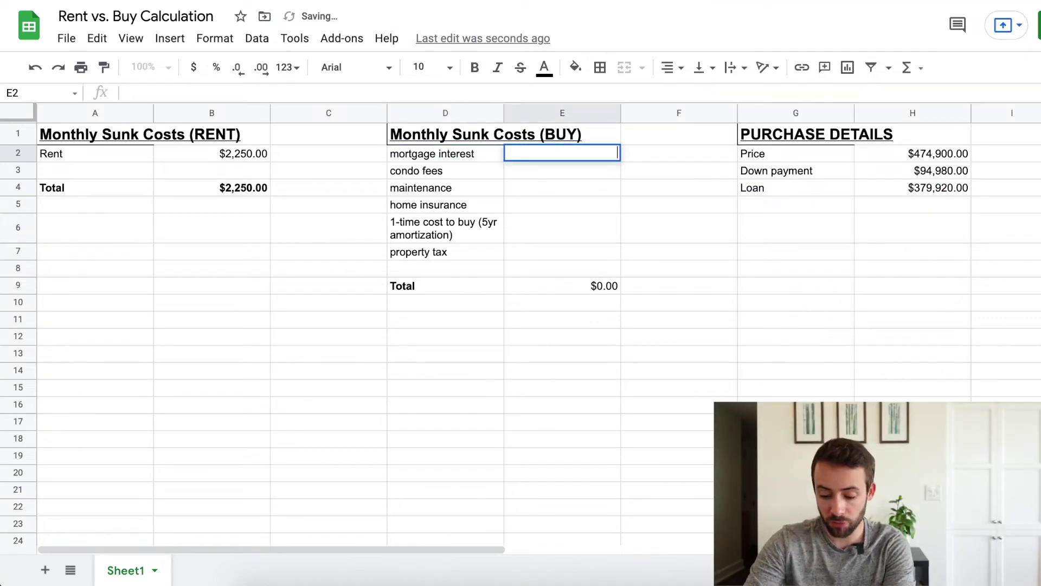
{"action": "type", "text": "=1562*"}
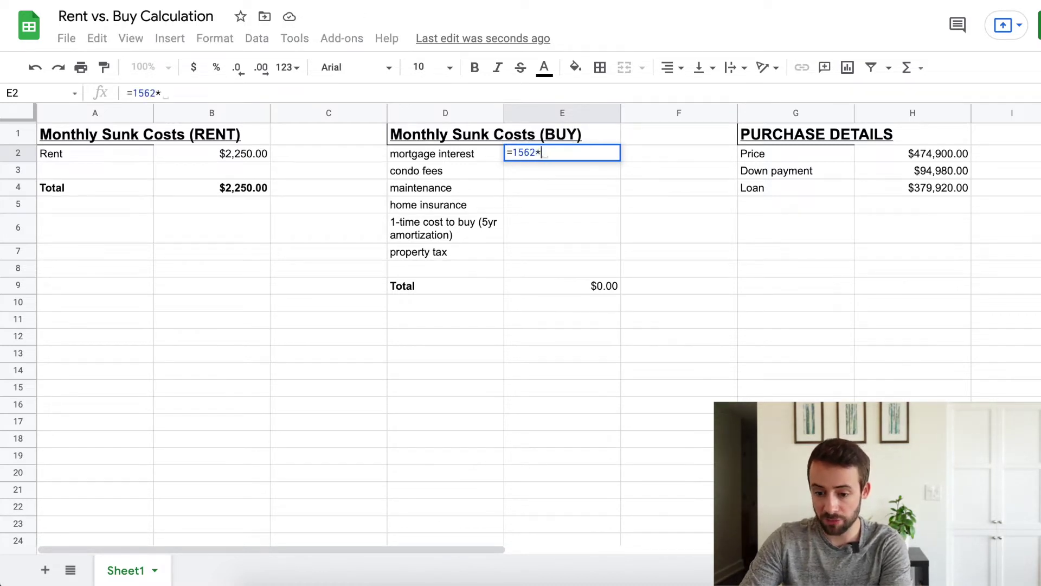
{"action": "type", "text": "0.32"}
{"action": "key", "text": "BackSpace"}
{"action": "key", "text": "BackSpace"}
{"action": "type", "text": "0.32"}
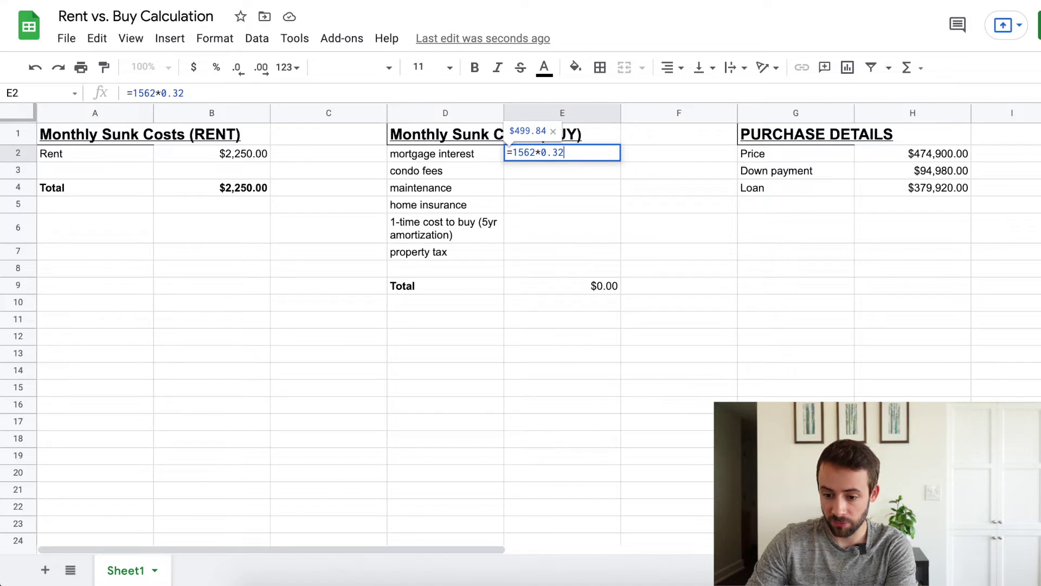
{"action": "key", "text": "Return"}
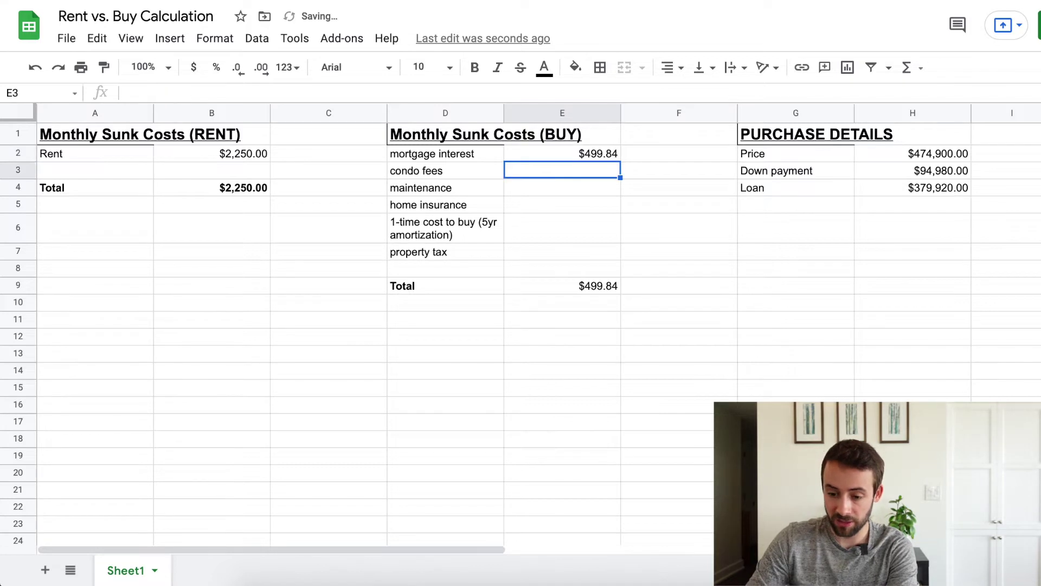
{"action": "left_click", "coordinate": [603, 155]}
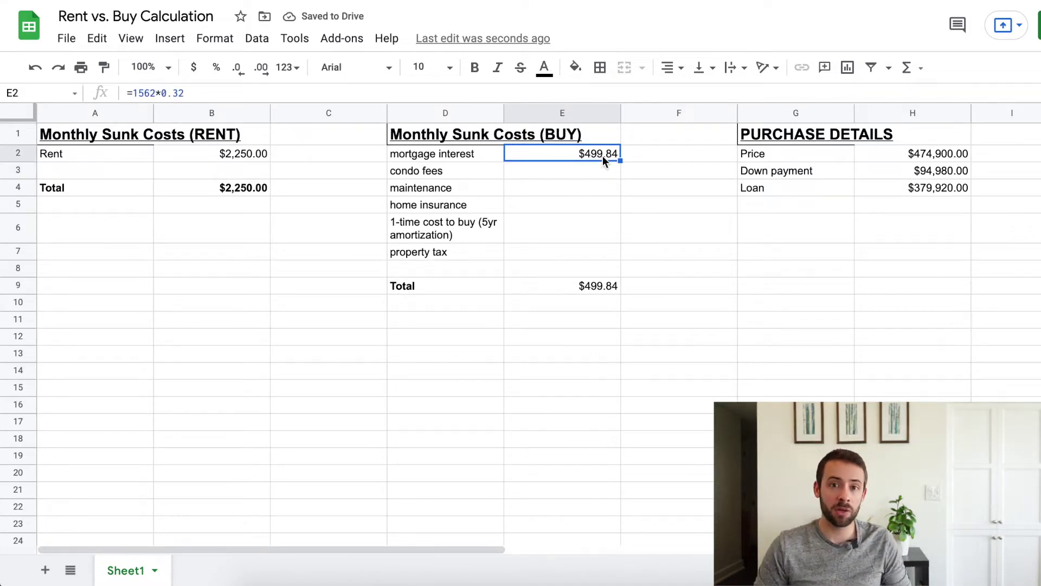
Enter 500 as the monthly condo fees in cell E3 of the buying costs.
{"action": "left_click", "coordinate": [445, 227]}
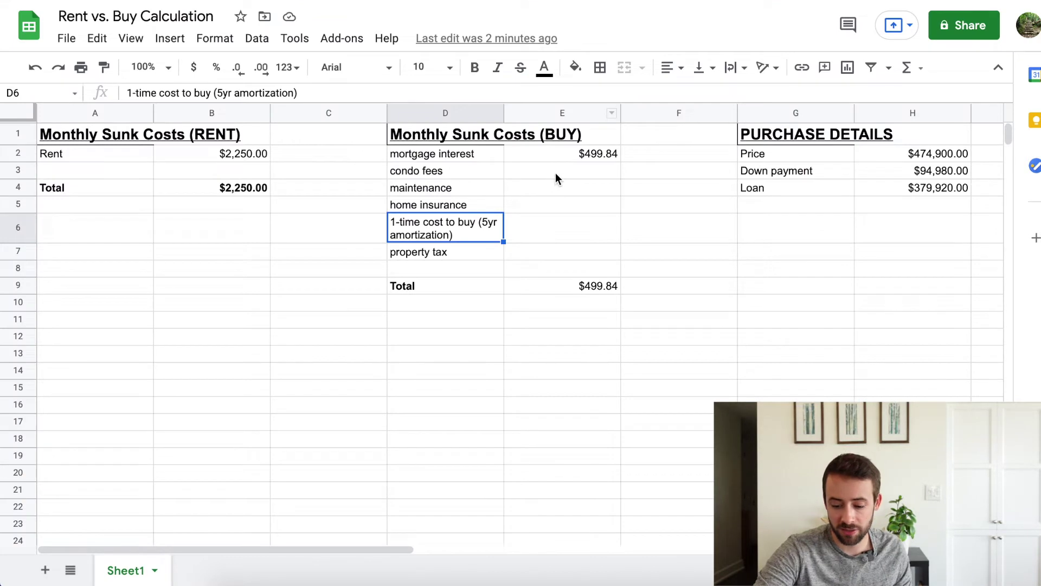
{"action": "left_click", "coordinate": [556, 172]}
{"action": "type", "text": "500"}
{"action": "key", "text": "Return"}
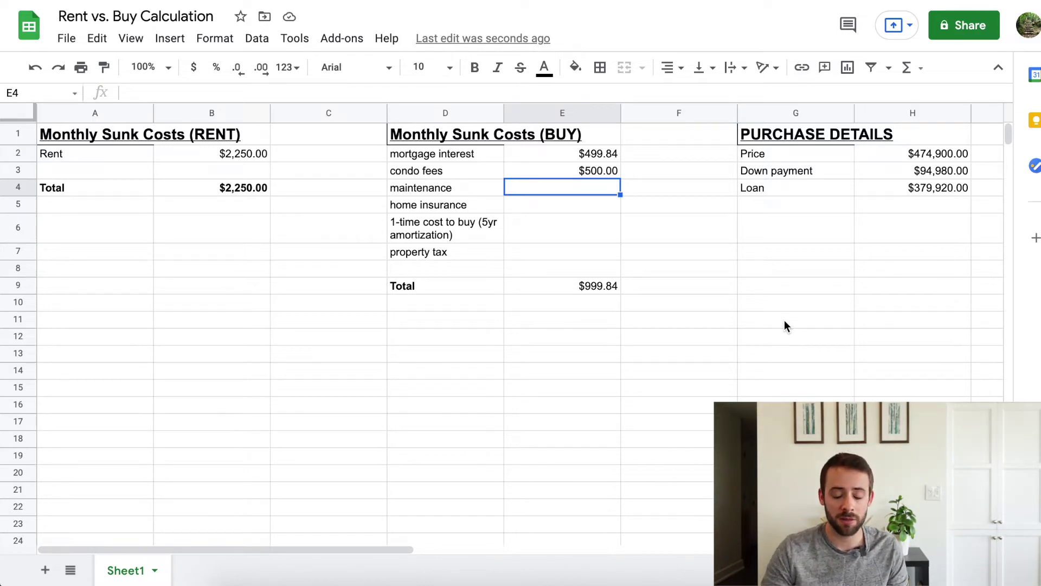
Enter the formula =(H2*0.005)/12 for maintenance in cell E4 and 50 for home insurance in cell E5.
{"action": "type", "text": "=(H2*0.005)/12"}
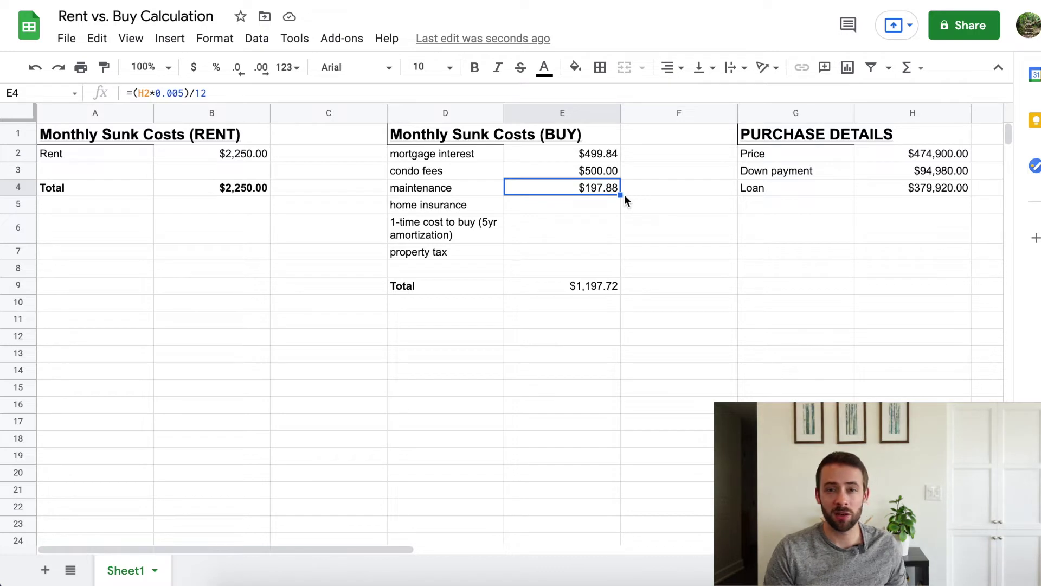
{"action": "key", "text": "Down"}
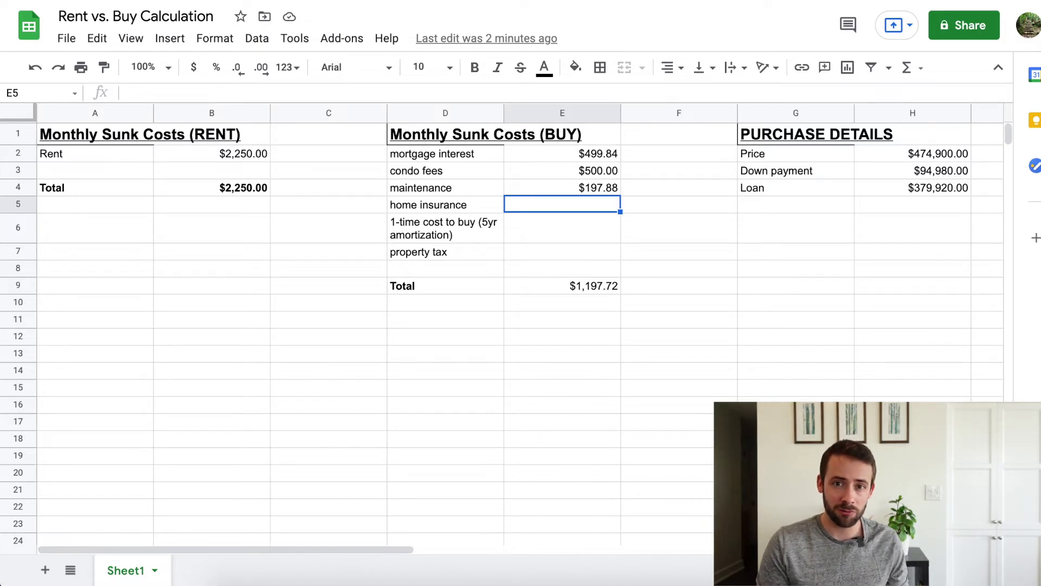
{"action": "type", "text": "50"}
{"action": "key", "text": "Return"}
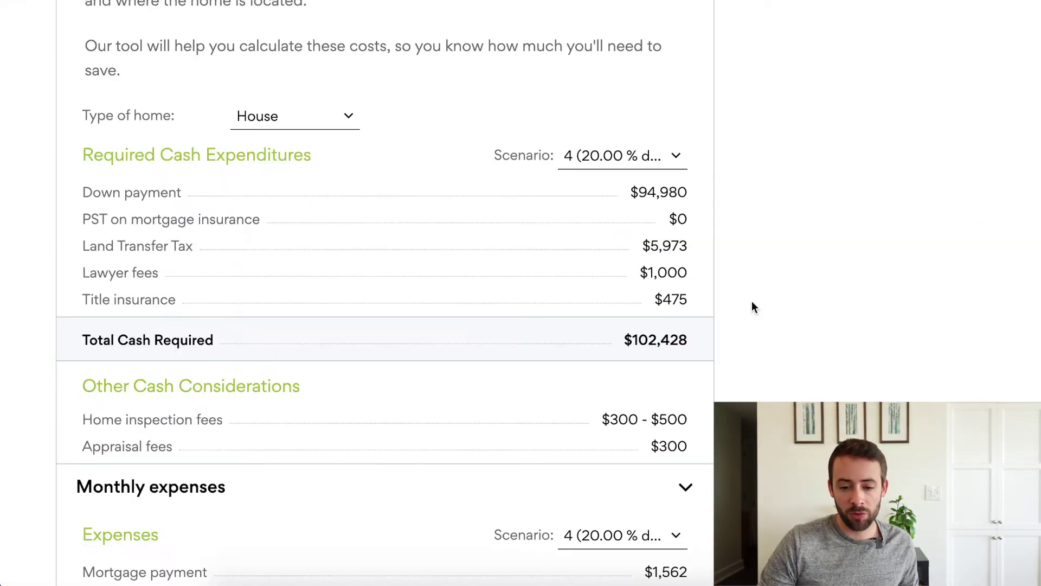
Check the required closing costs in the Ratehub calculator and enter =8000/(12*5) as the one-time cost to buy in spreadsheet cell E6.
{"action": "scroll", "coordinate": [752, 307], "scroll_direction": "down", "scroll_amount": 2}
{"action": "scroll", "coordinate": [753, 307], "scroll_direction": "down", "scroll_amount": 2}
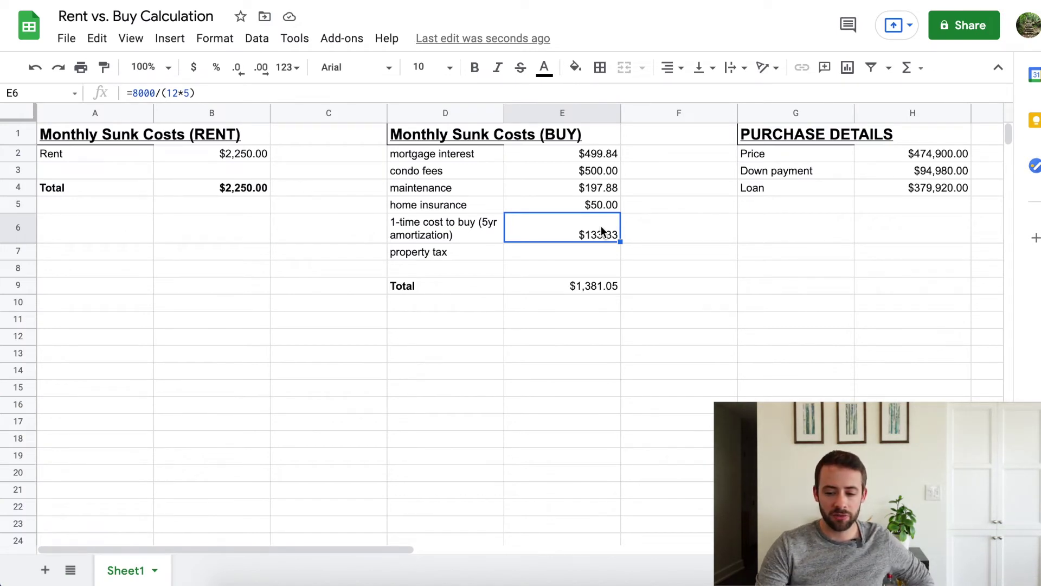
{"action": "key", "text": "Down"}
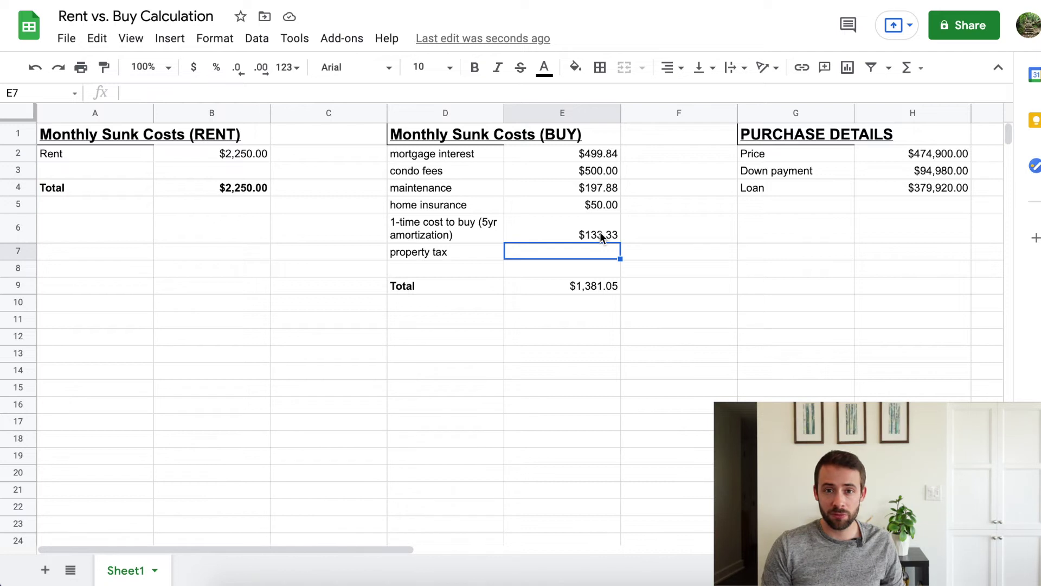
Enter the formula =3850/12 for the monthly property tax in cell E7.
{"action": "type", "text": "="}
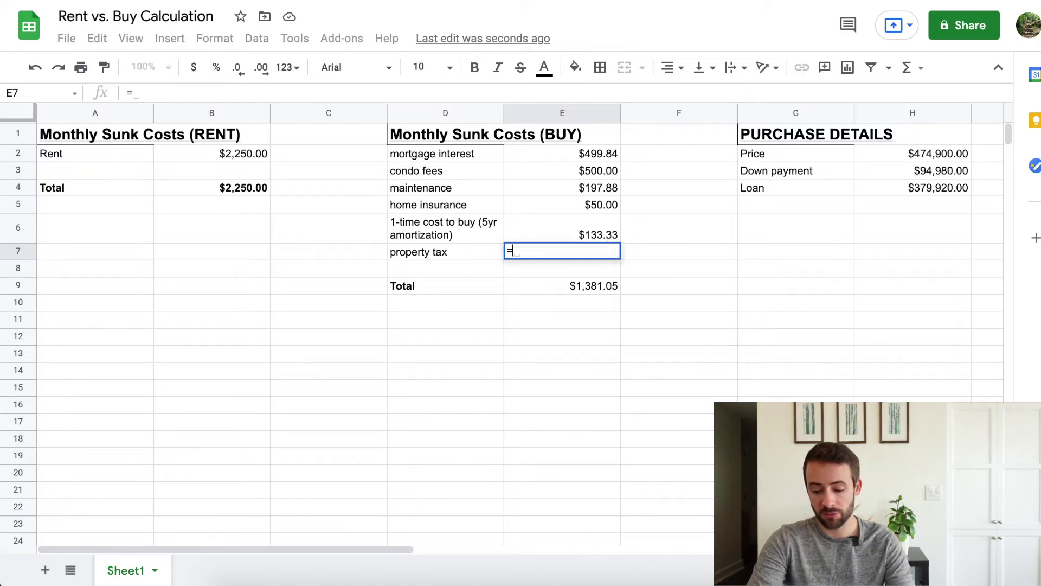
{"action": "type", "text": "3850/"}
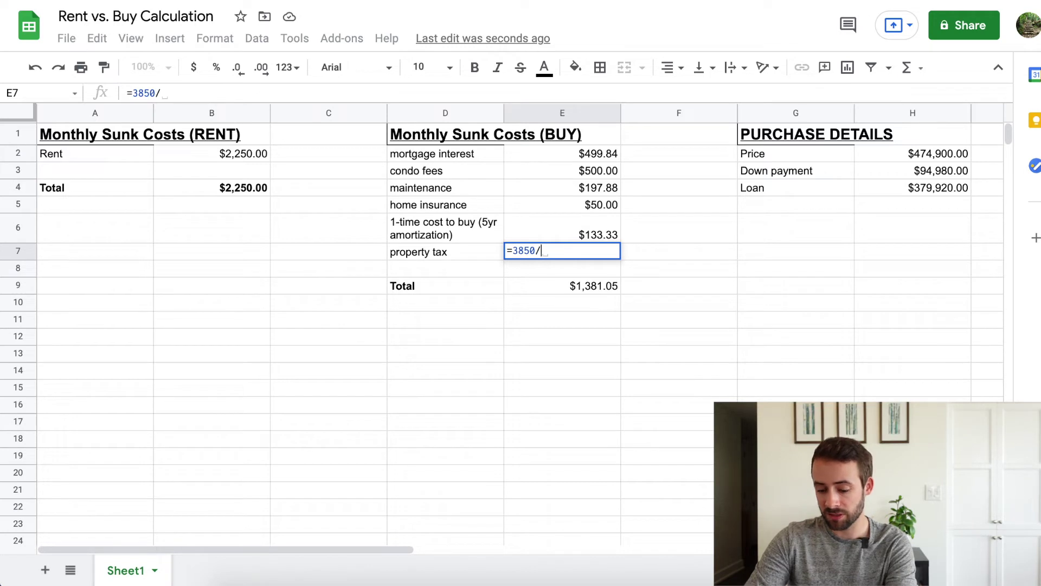
{"action": "type", "text": "12"}
{"action": "key", "text": "Return"}
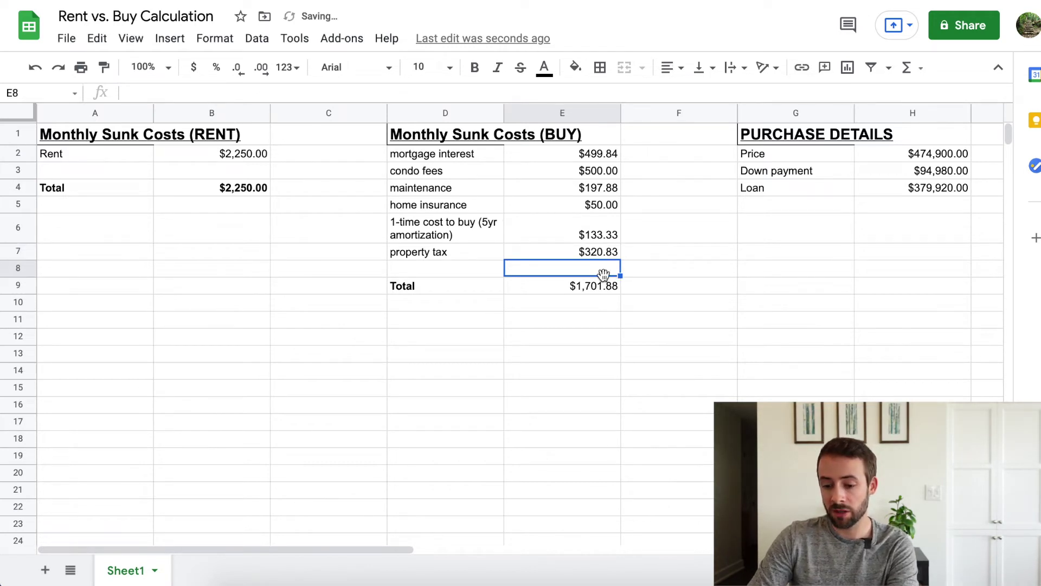
{"action": "left_click", "coordinate": [599, 251]}
{"action": "left_click", "coordinate": [630, 252]}
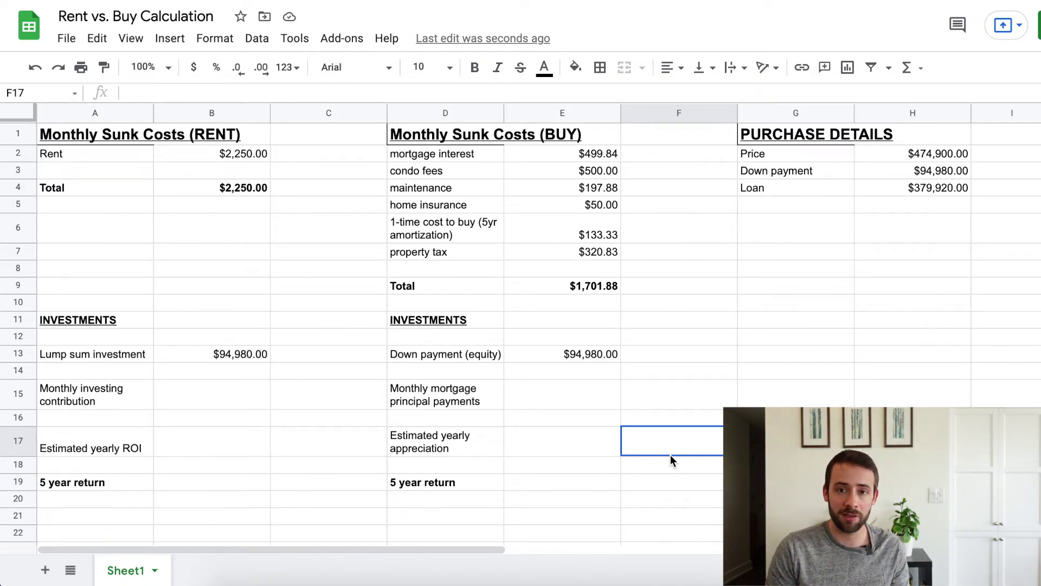
Enter the formula =1562*0.68 for the monthly mortgage principal payments in cell E15.
{"action": "left_click", "coordinate": [570, 393]}
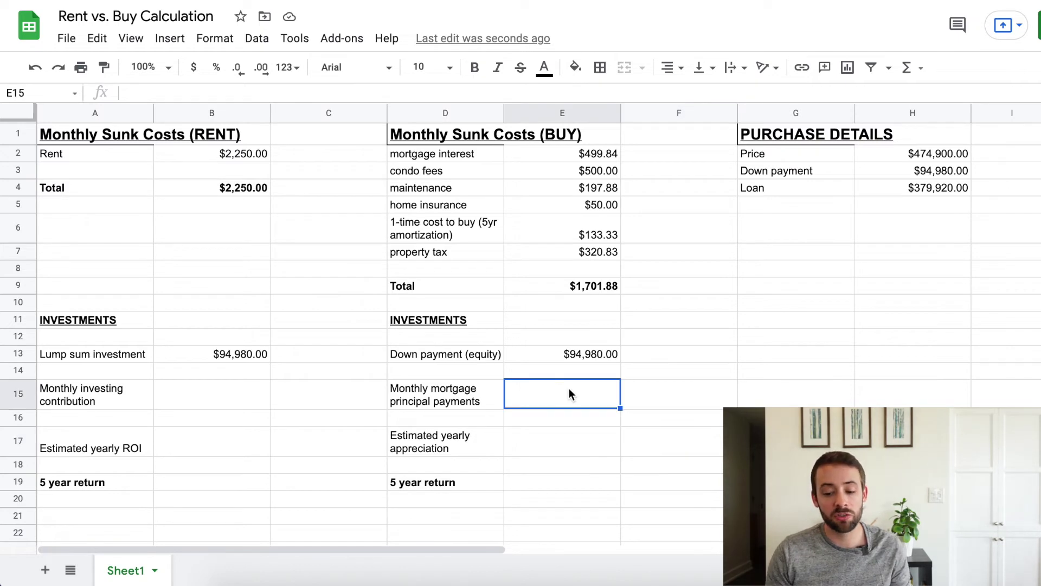
{"action": "type", "text": "="}
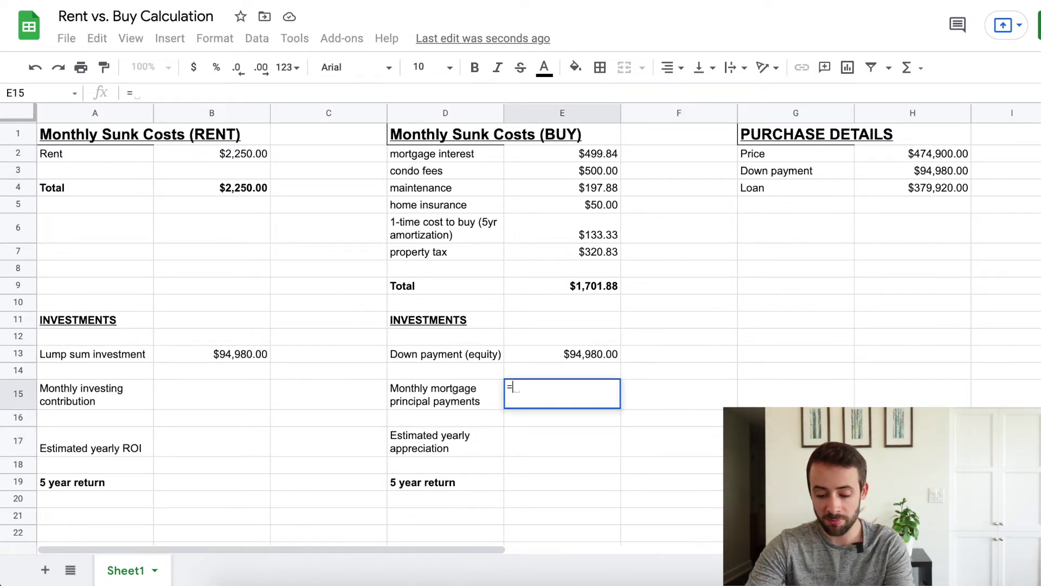
{"action": "type", "text": "1562"}
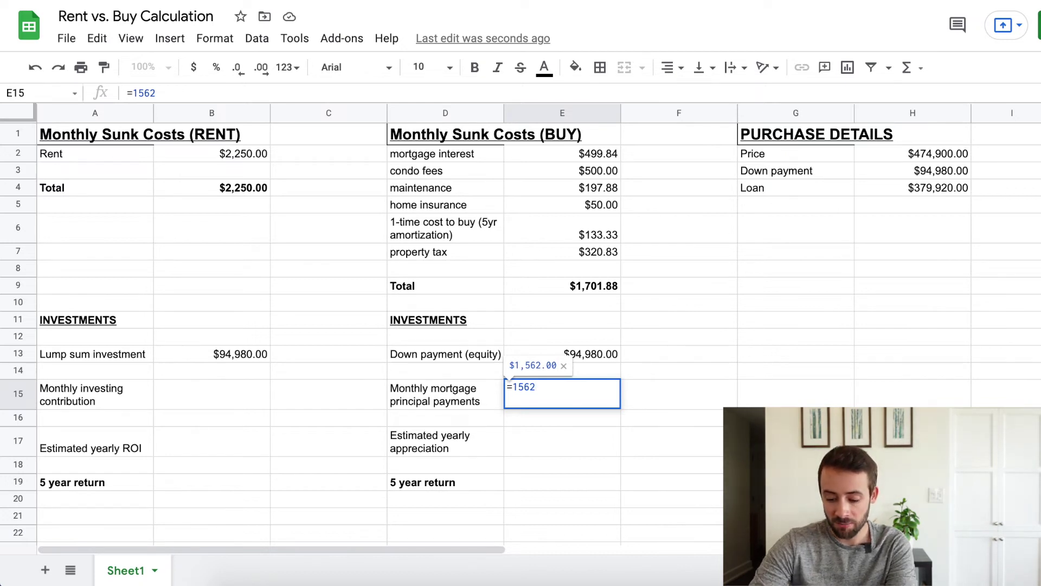
{"action": "type", "text": "*0.68"}
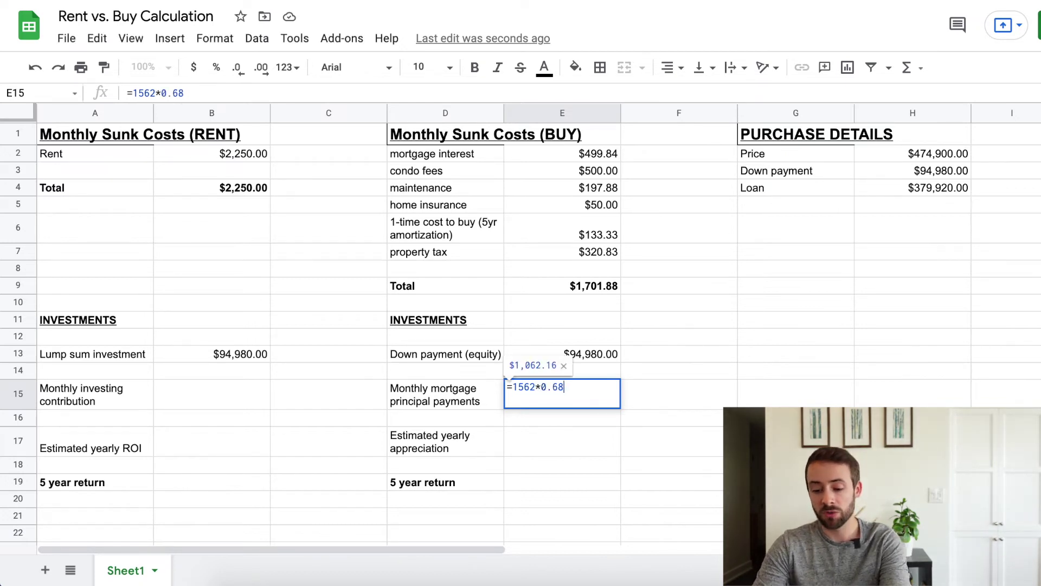
{"action": "key", "text": "Return"}
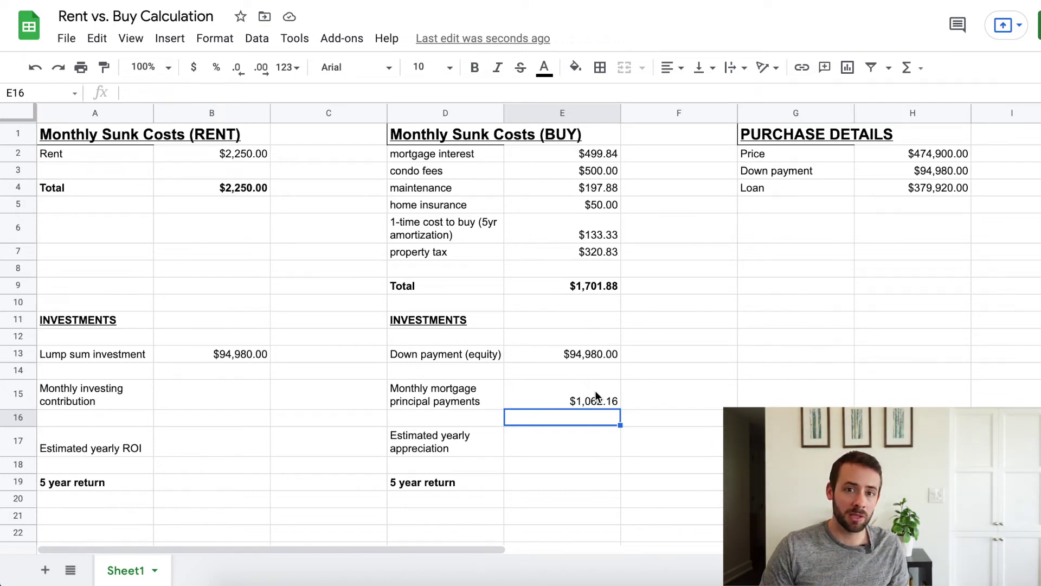
Calculate the renter's monthly investing contribution in cell B15 with the formula =(E9+E15)-B4.
{"action": "left_click", "coordinate": [221, 403]}
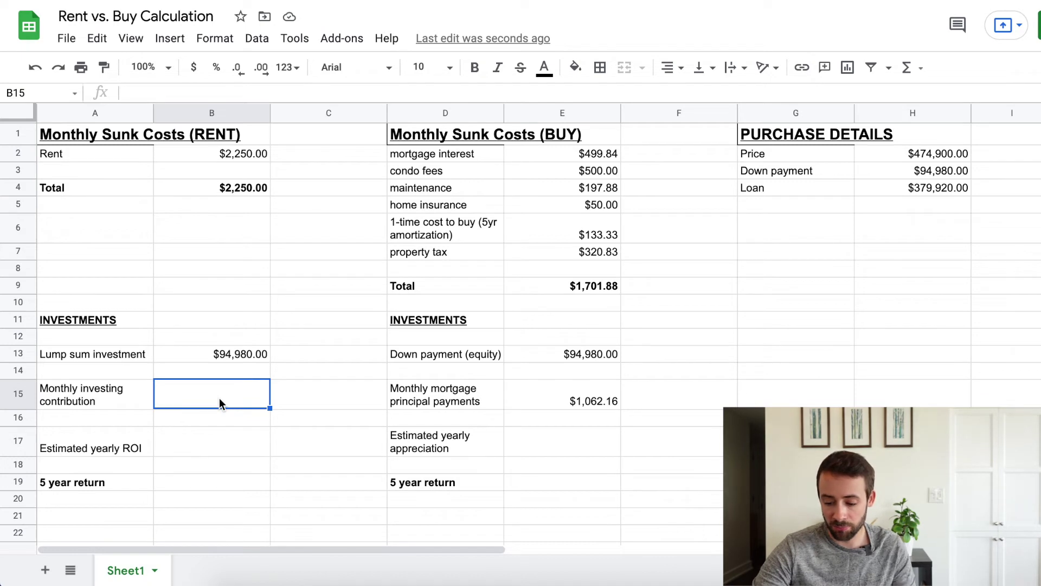
{"action": "type", "text": "=("}
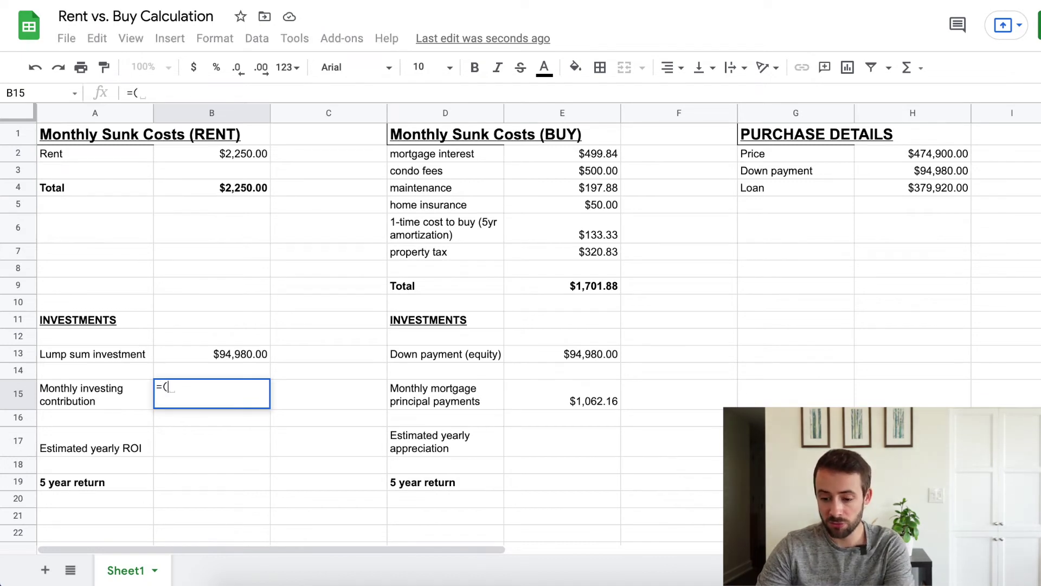
{"action": "left_click", "coordinate": [605, 287]}
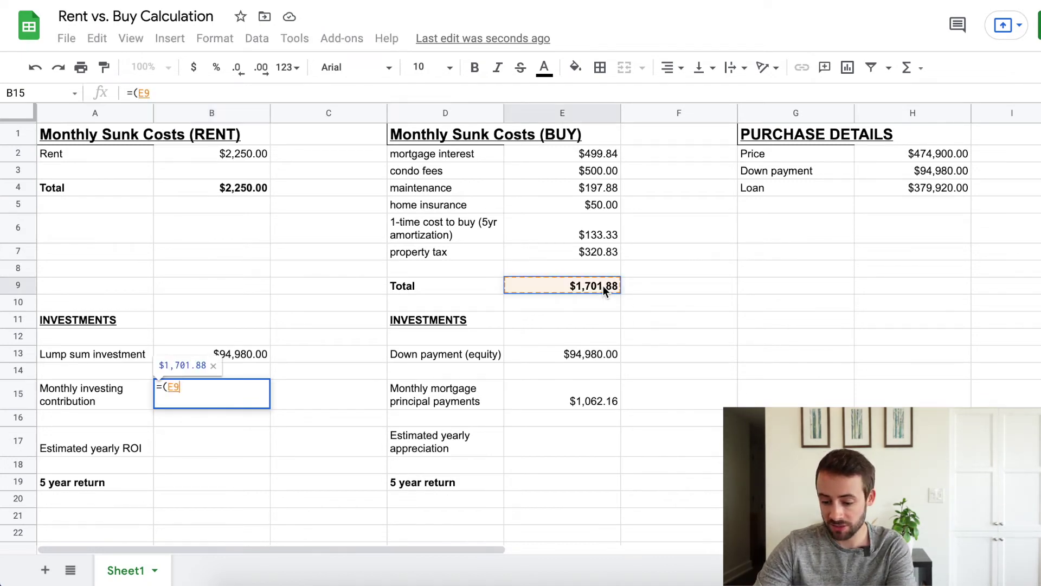
{"action": "type", "text": "+"}
{"action": "left_click", "coordinate": [567, 399]}
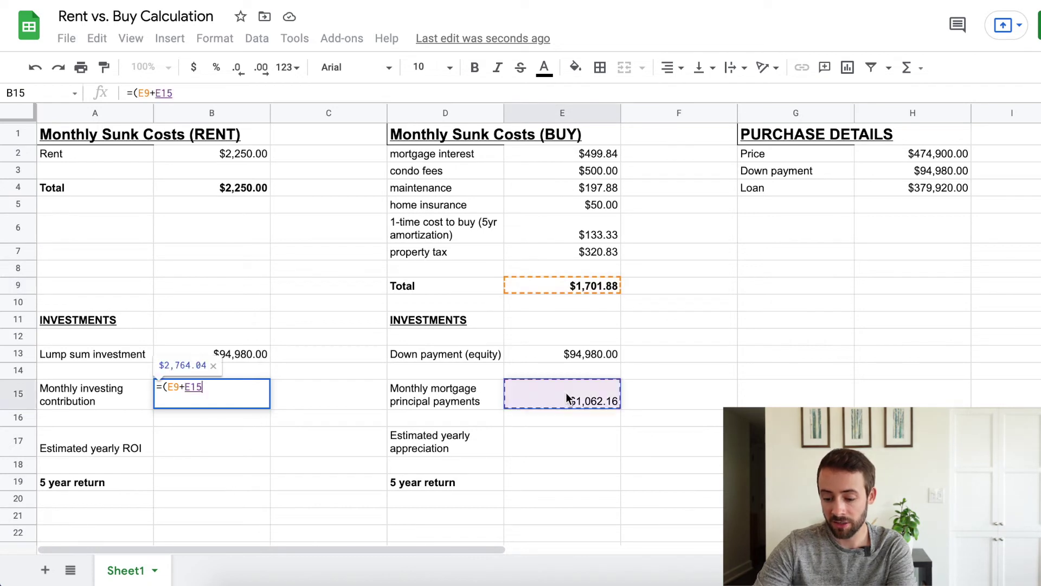
{"action": "type", "text": ")-"}
{"action": "left_click", "coordinate": [247, 188]}
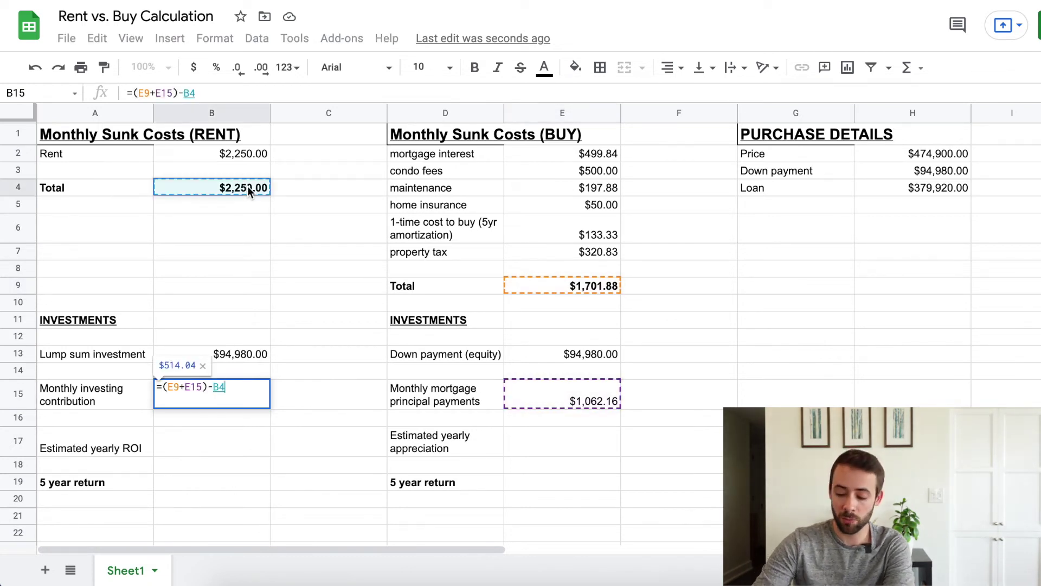
{"action": "key", "text": "Return"}
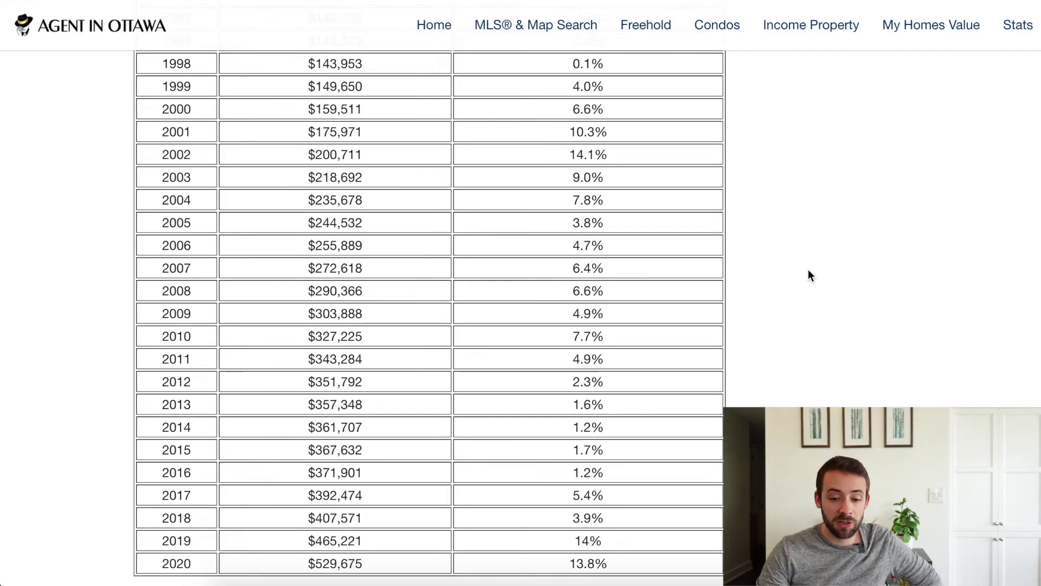
Examine the historical average sold prices and yearly percent changes since 1956 on the Agent in Ottawa website.
{"action": "scroll", "coordinate": [808, 269], "scroll_direction": "up", "scroll_amount": 5}
{"action": "scroll", "coordinate": [808, 270], "scroll_direction": "up", "scroll_amount": 15}
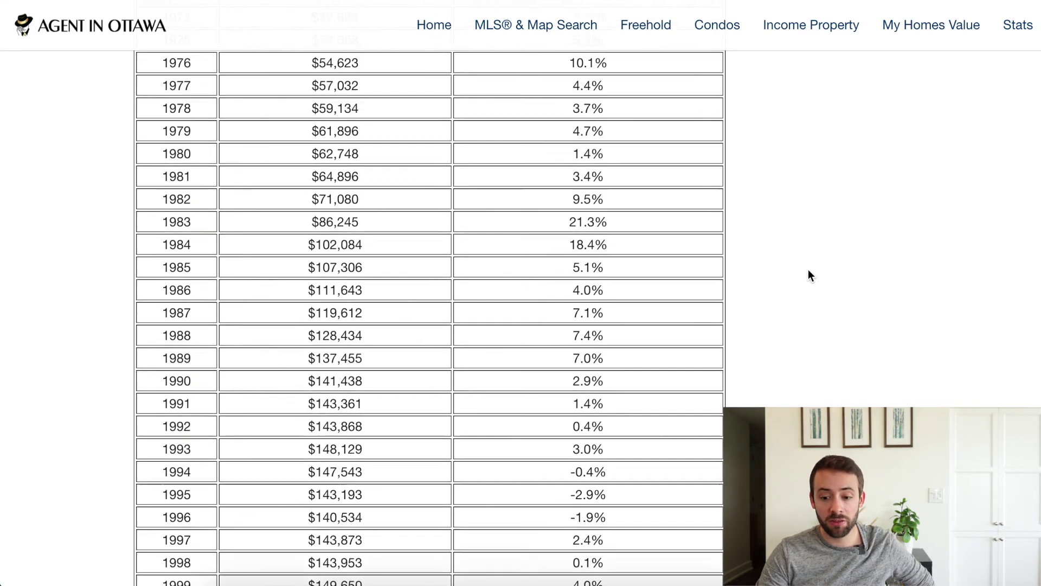
{"action": "scroll", "coordinate": [808, 270], "scroll_direction": "up", "scroll_amount": 3}
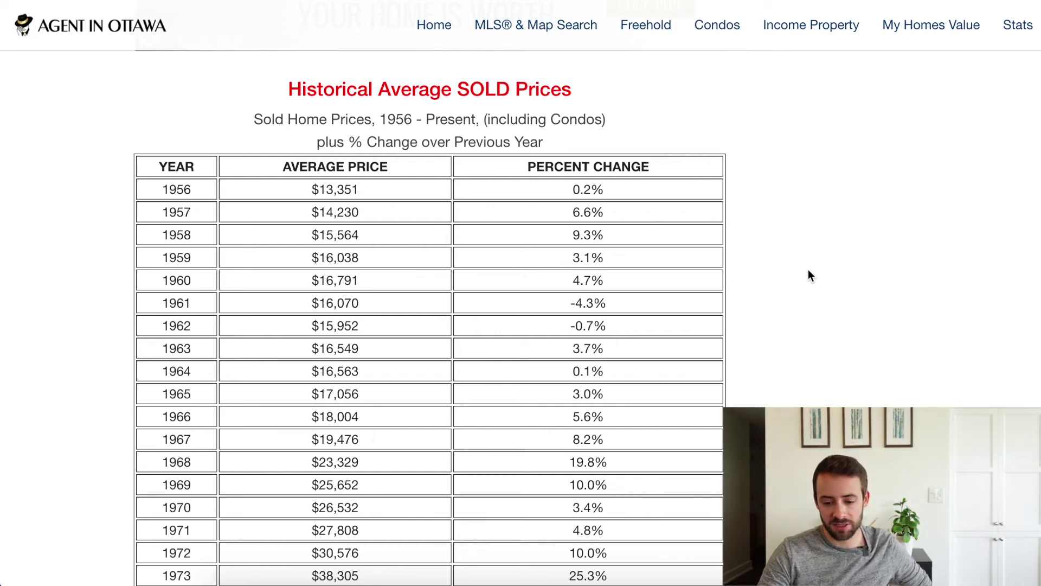
{"action": "scroll", "coordinate": [808, 270], "scroll_direction": "down", "scroll_amount": 20}
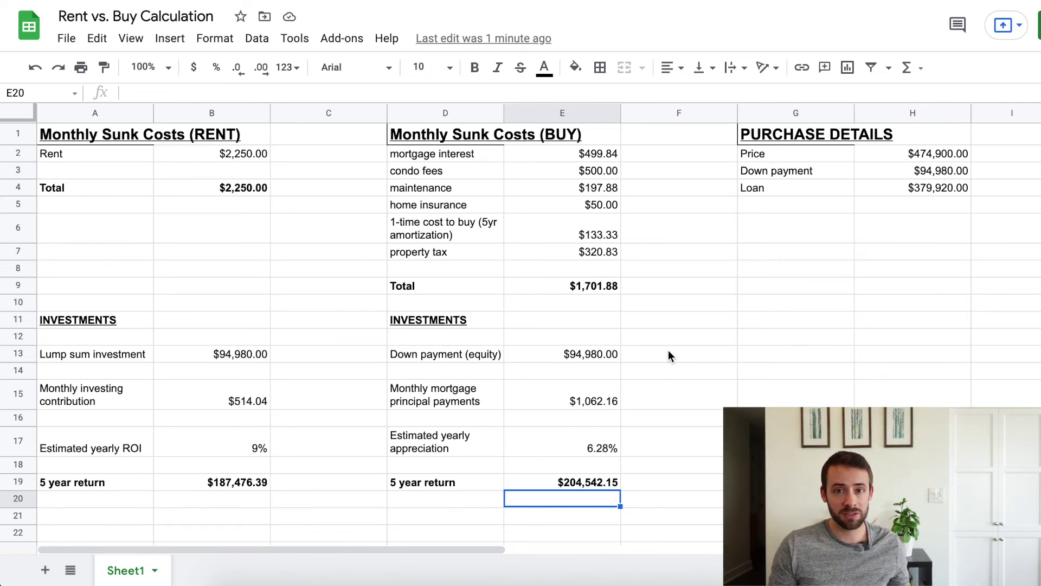
{"action": "left_click", "coordinate": [792, 464]}
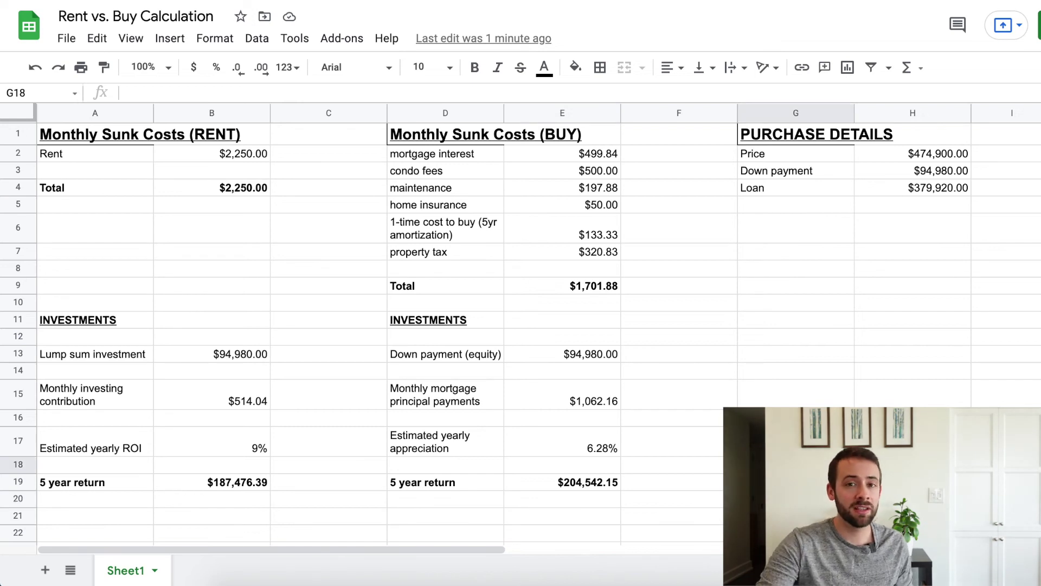